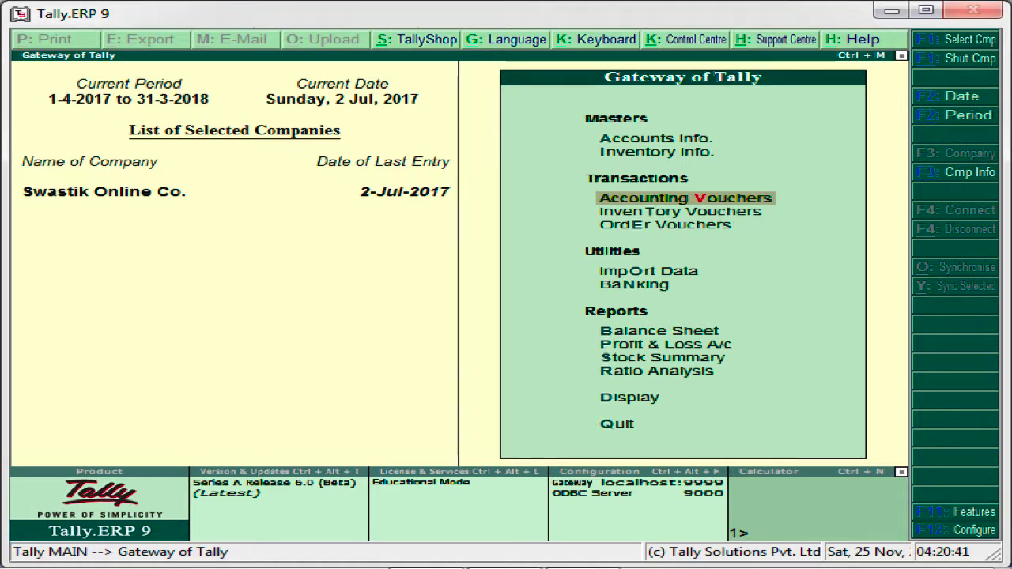
- View the Sales, Purchase and Payment voucher entry forms and leave voucher creation without entering anything
click(726, 204)
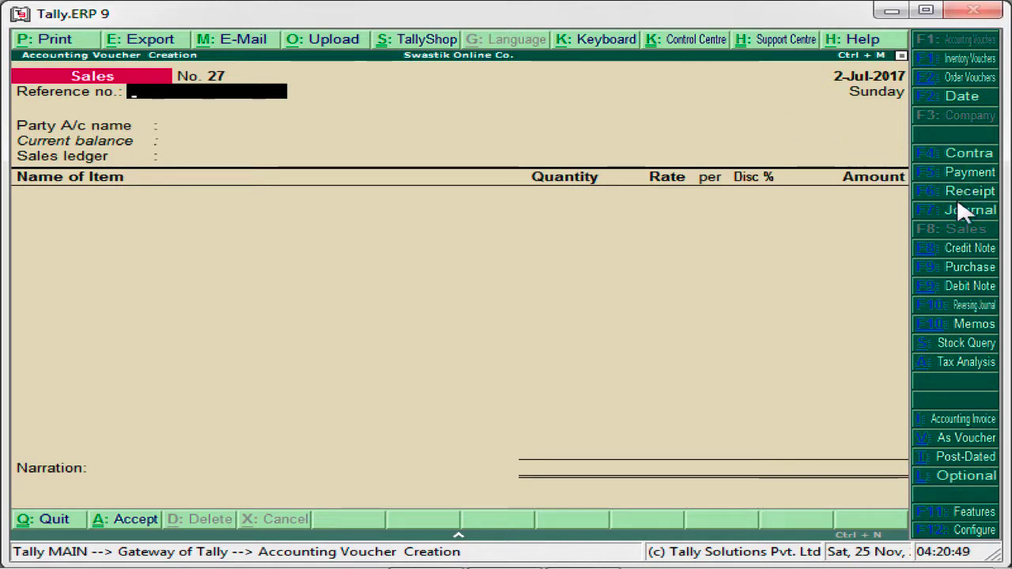
click(960, 273)
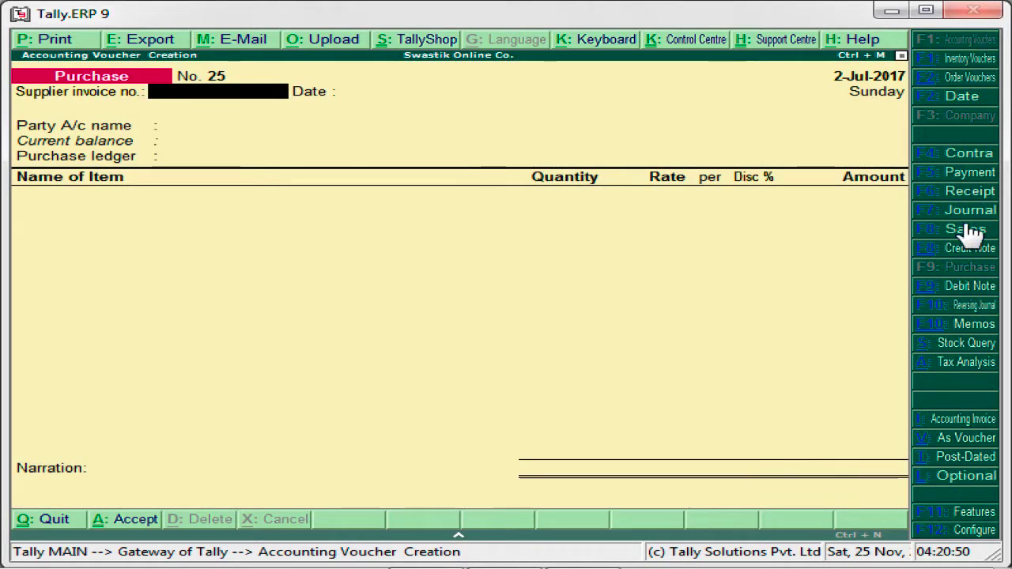
click(970, 195)
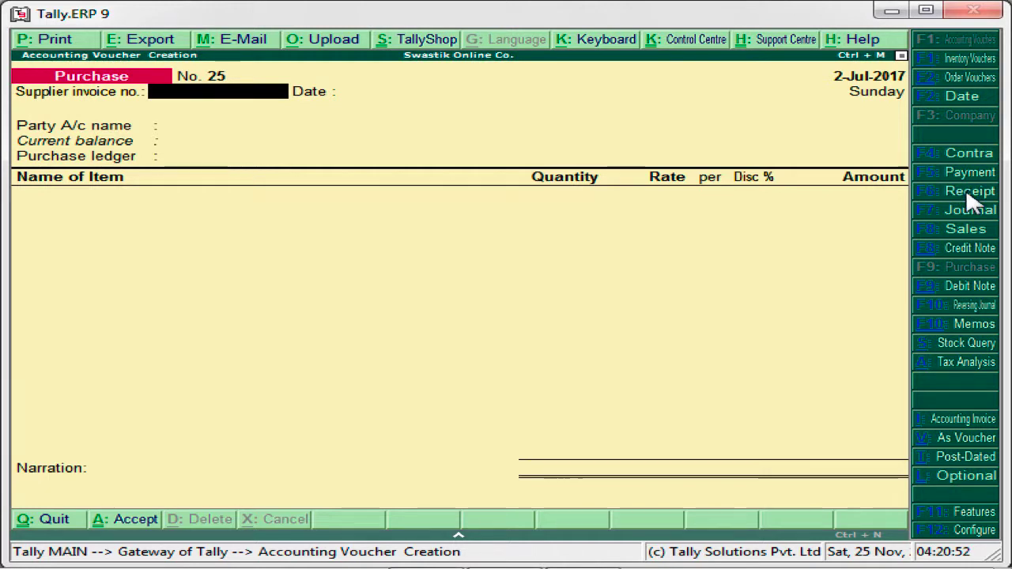
click(977, 181)
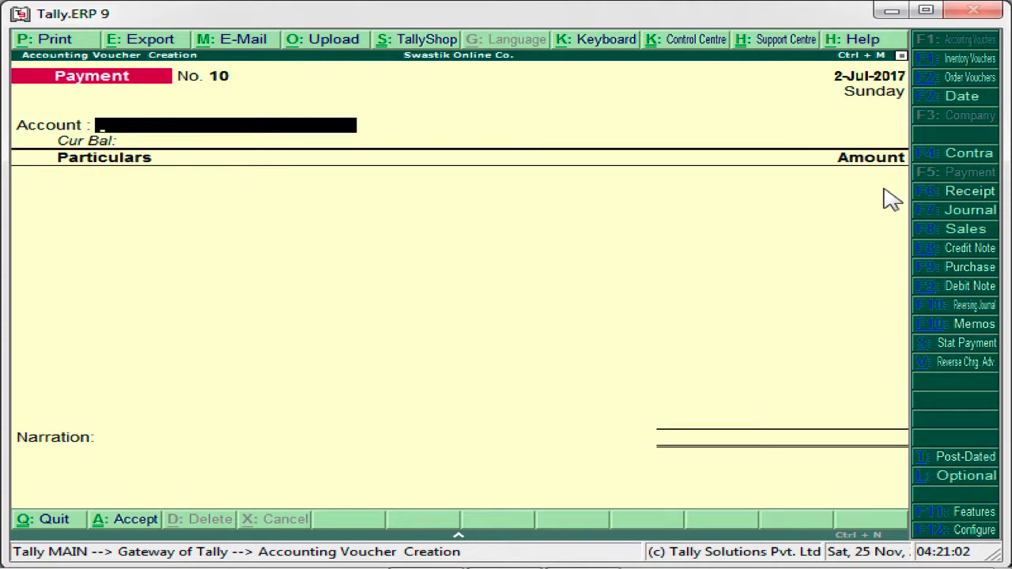
key(Escape)
key(Return)
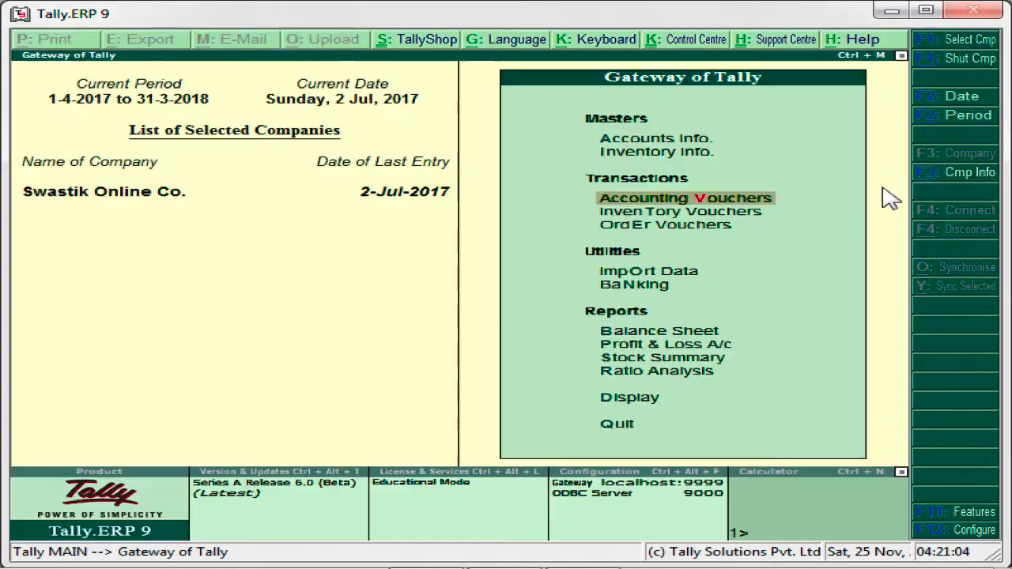
- Open the Day Book report to view the vouchers recorded for the current date
key(Down)
key(Down)
key(Down)
key(Down)
key(Down)
key(Down)
key(Down)
key(Down)
key(Down)
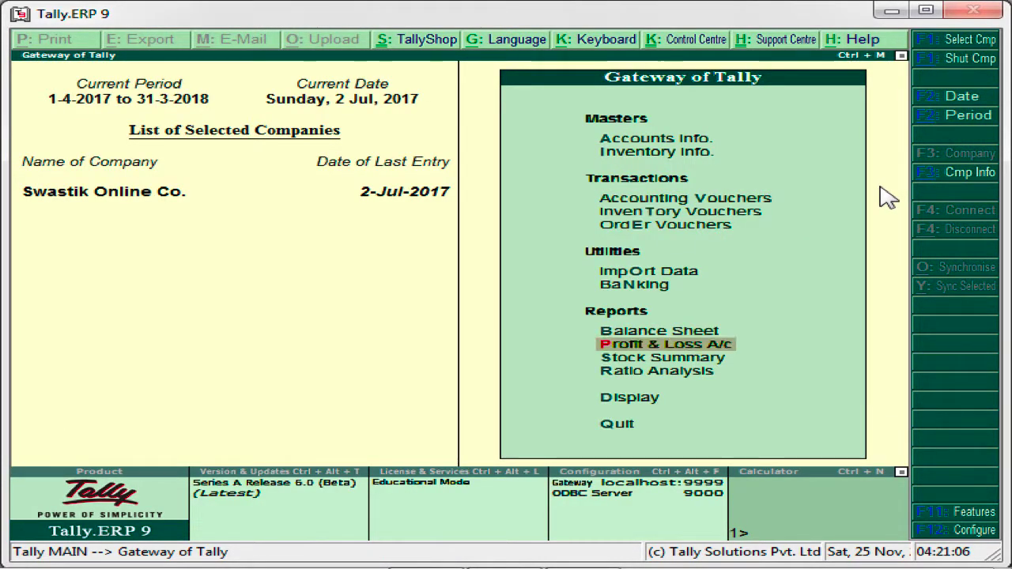
key(Return)
key(Down)
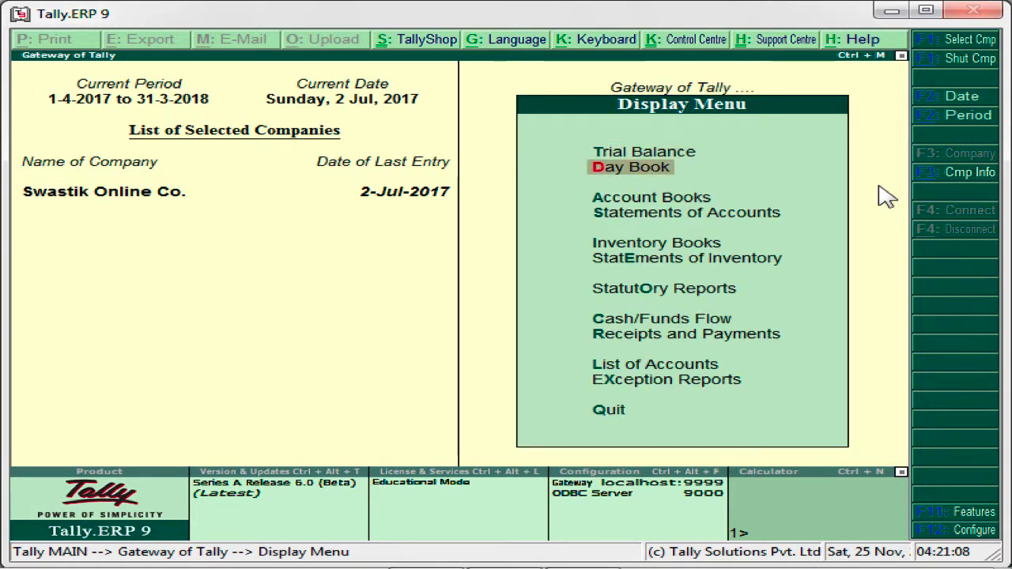
key(Return)
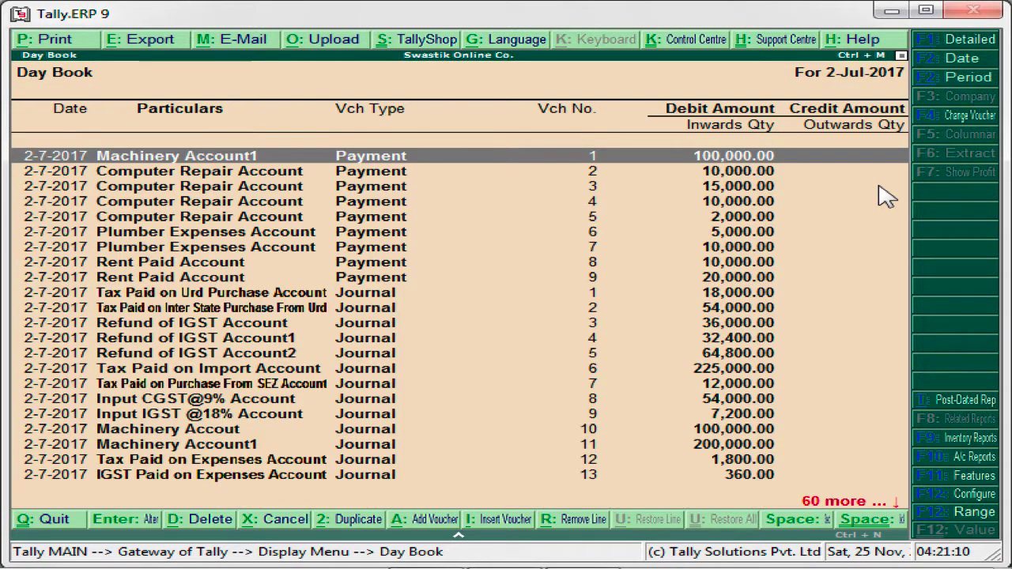
- Inspect payment voucher No. 1 for Machinery Account1 and close the Day Book without changes
key(Return)
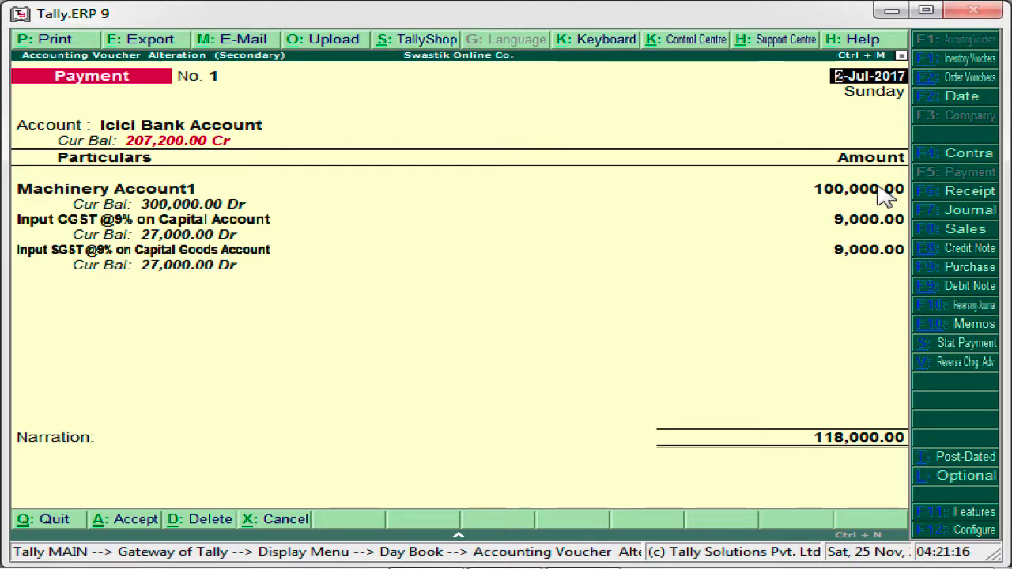
key(Escape)
key(Return)
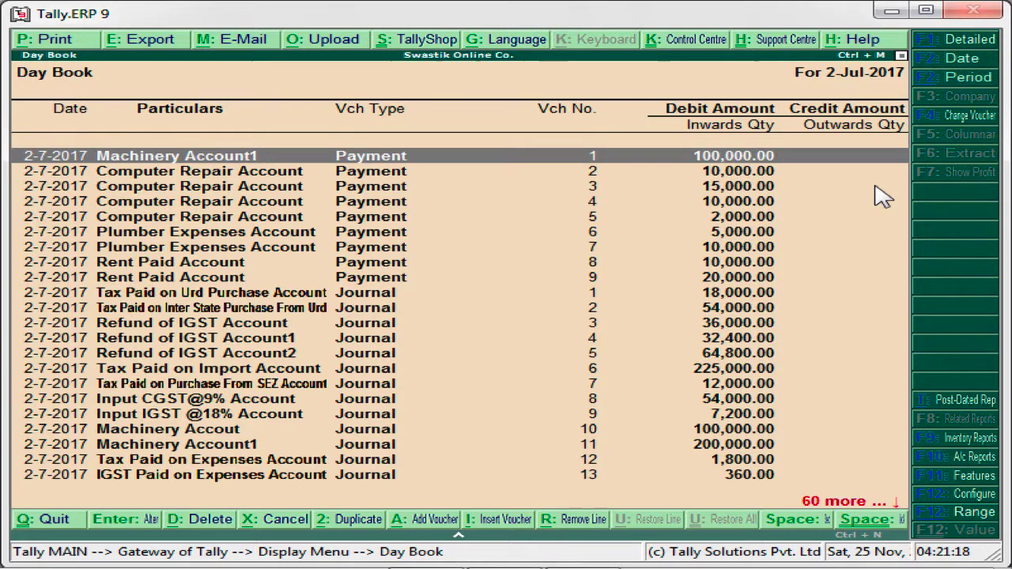
key(Escape)
- Open the Machinery Account1 ledger from the account books, review its voucher entries and return to the Gateway of Tally
key(Down)
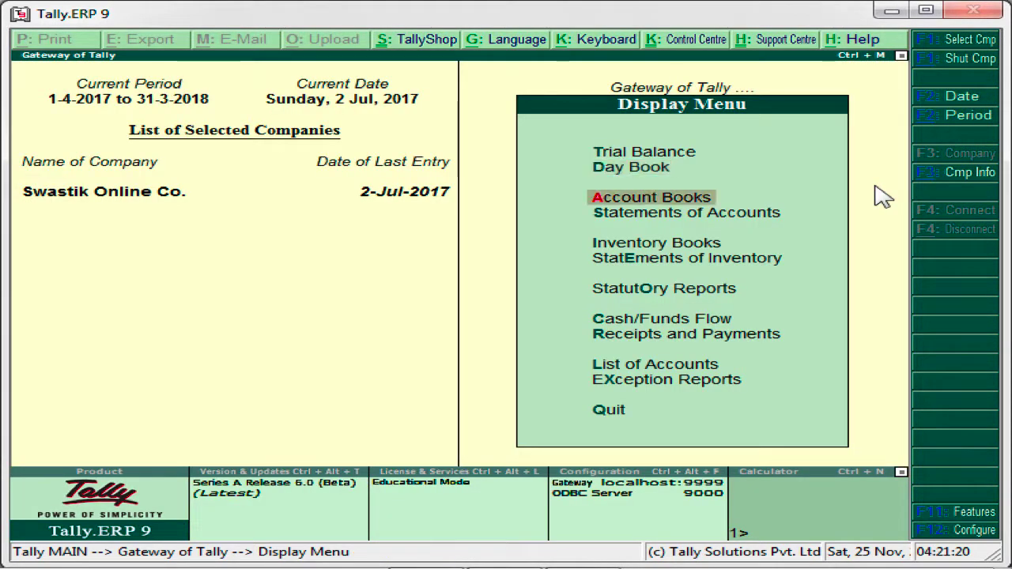
key(Return)
key(Down)
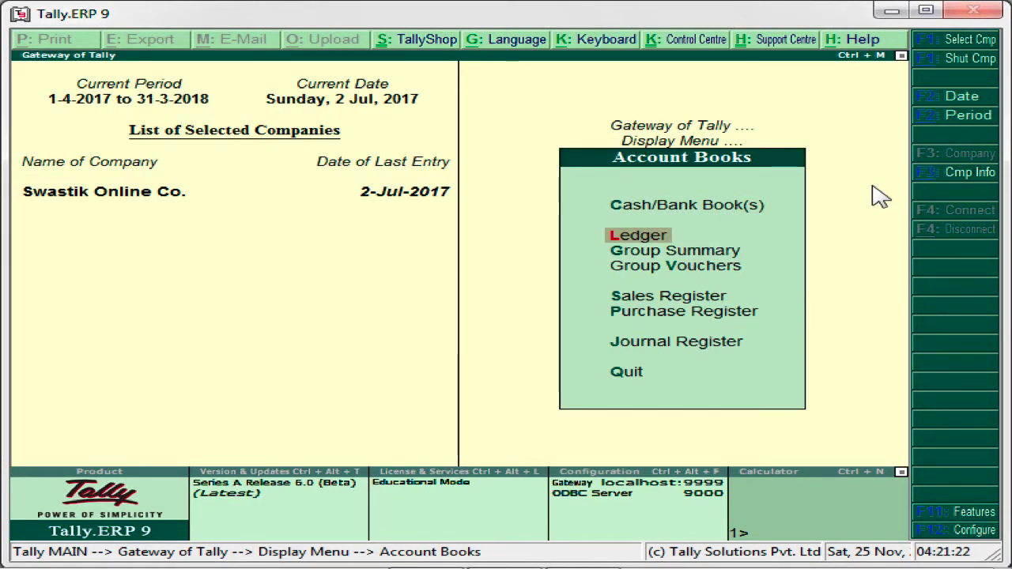
key(Return)
text(M)
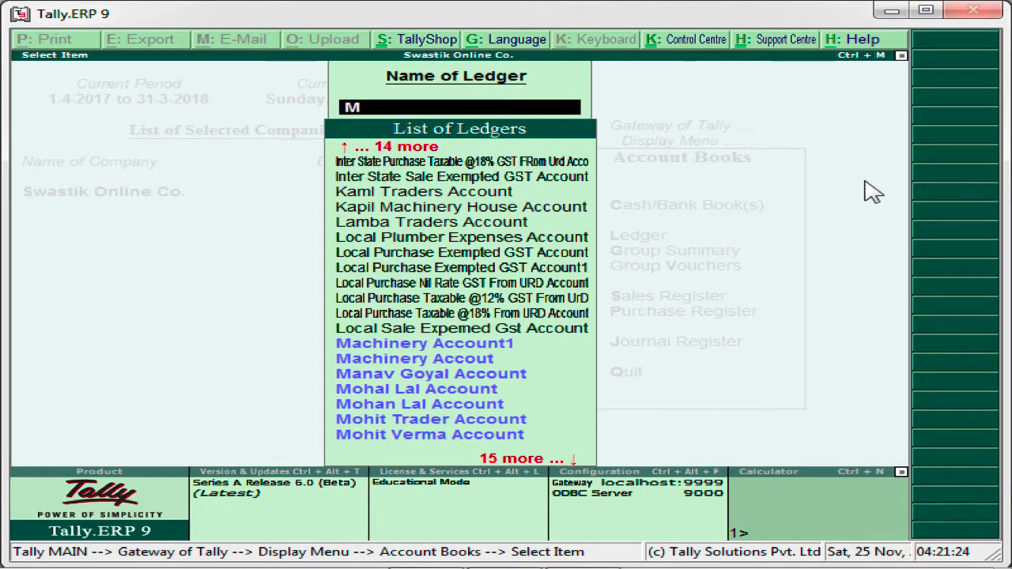
text(ac)
key(Down)
key(Return)
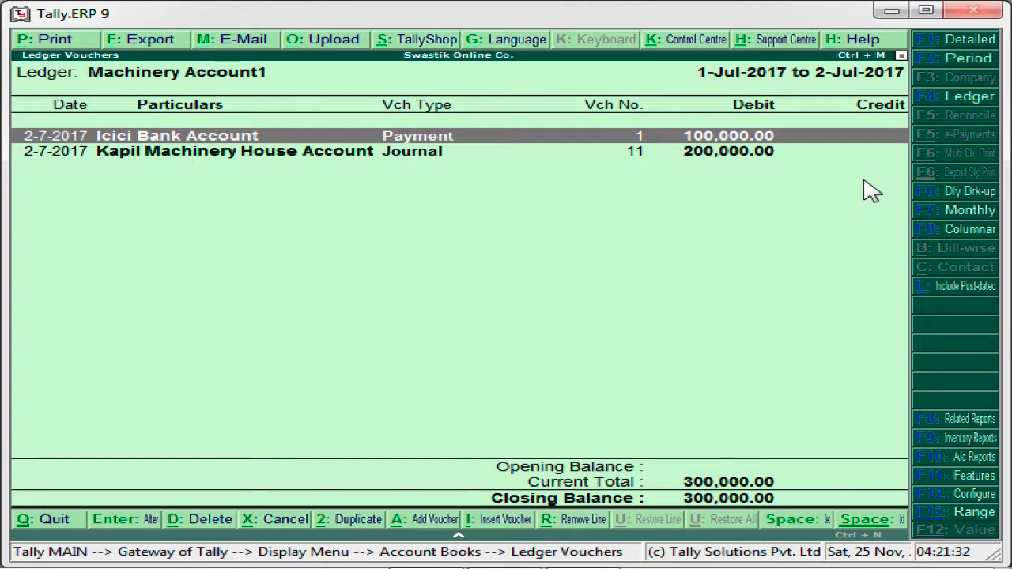
key(Down)
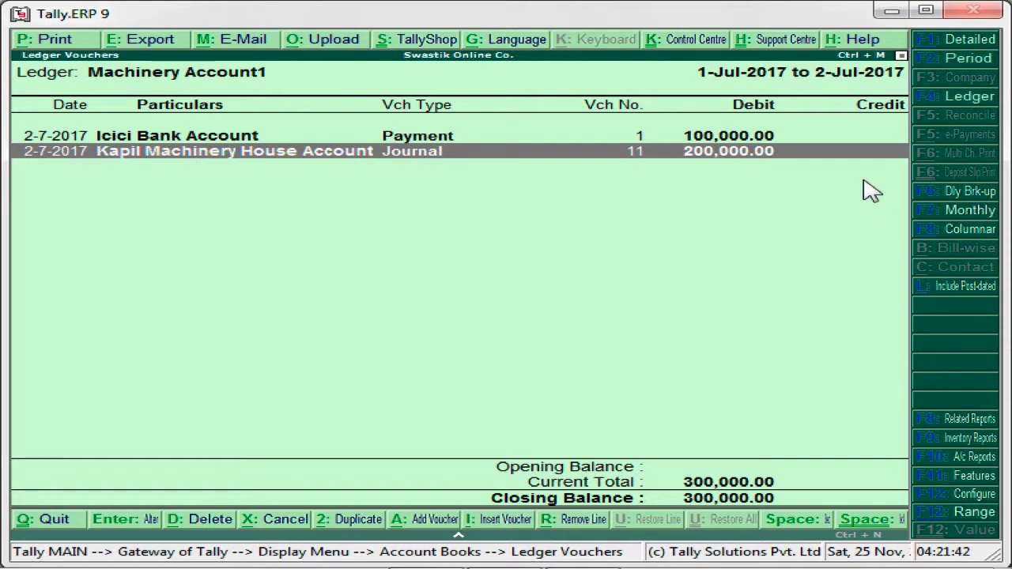
key(Escape)
key(Escape)
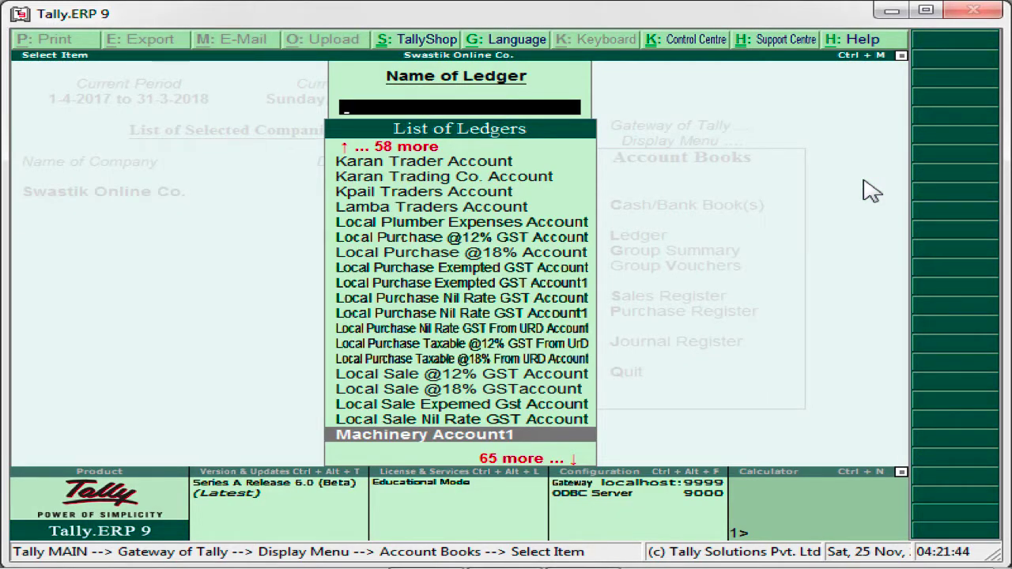
key(Escape)
- Start a new payment voucher and set Icici Bank Account as the paying account
key(Up)
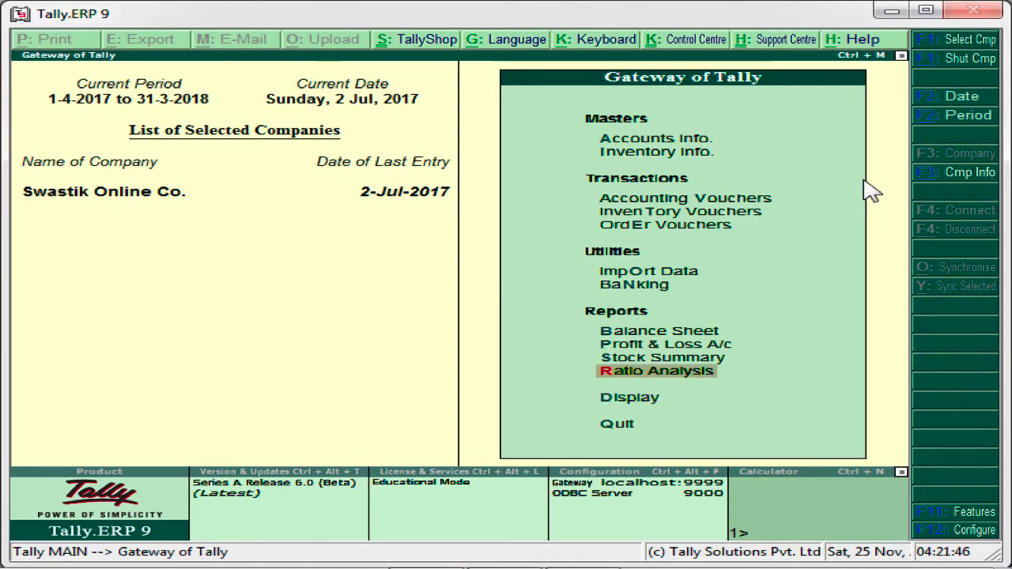
key(Up)
key(Up)
key(Up)
key(Up)
key(Up)
key(Up)
key(Up)
key(Up)
key(Return)
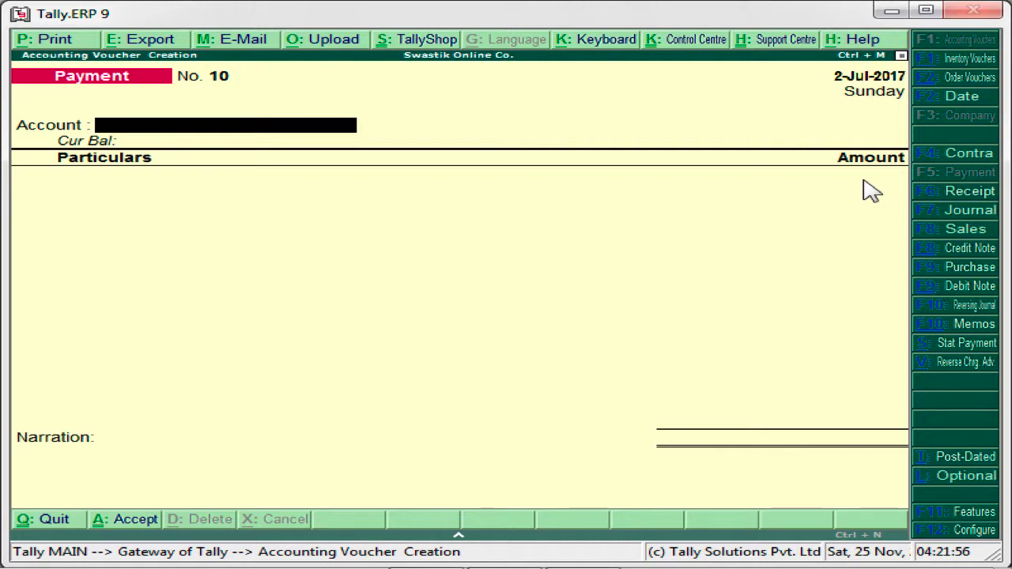
text(I)
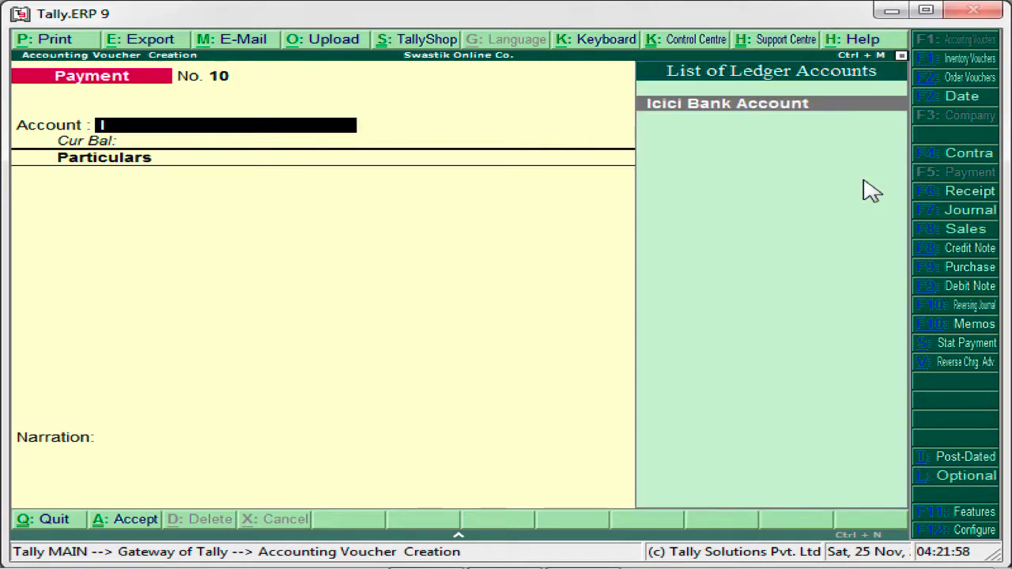
key(Return)
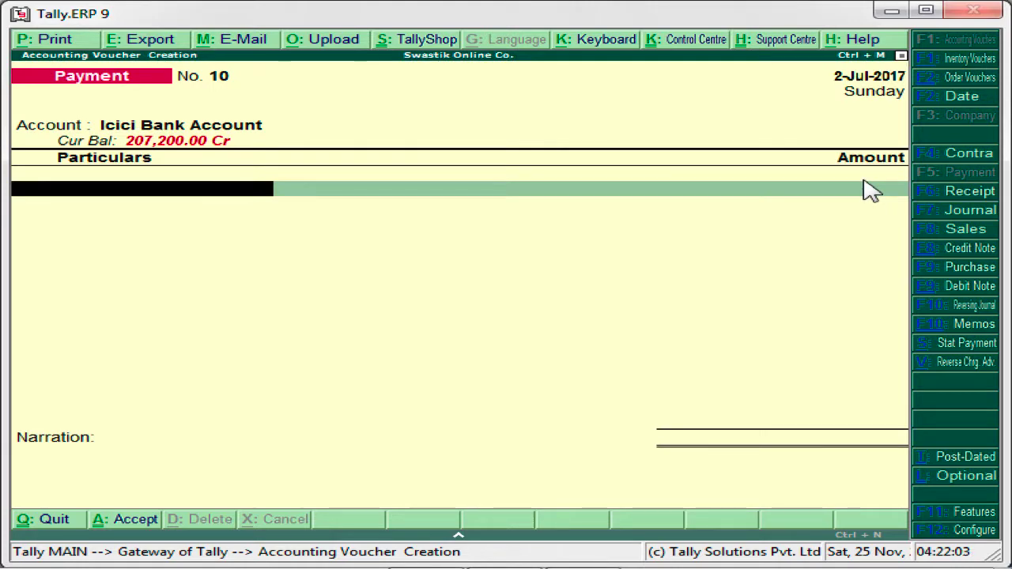
- Add Machinery Account1 to the payment voucher with an amount of 50,000 and end the particulars list
text(Mach)
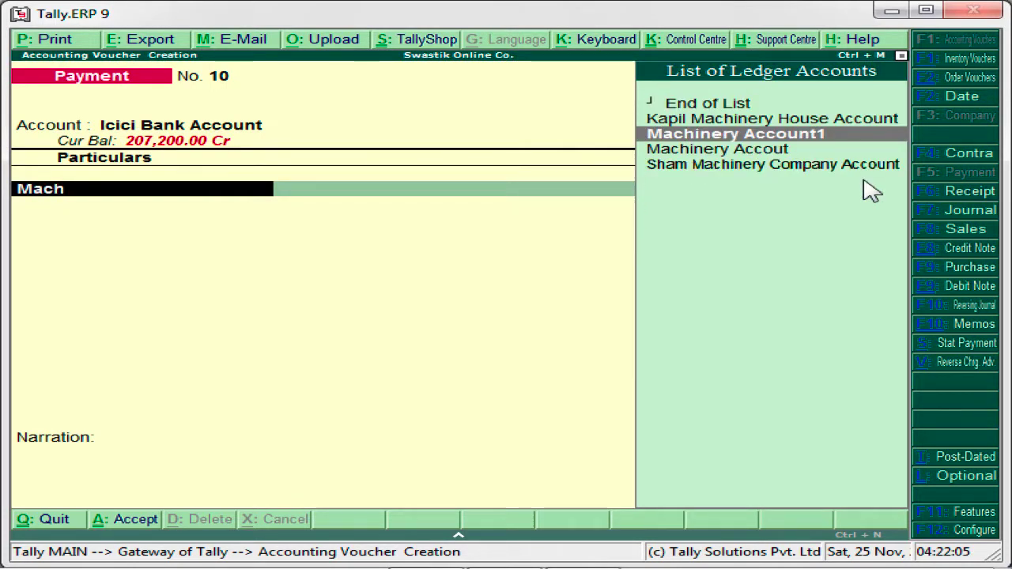
key(Return)
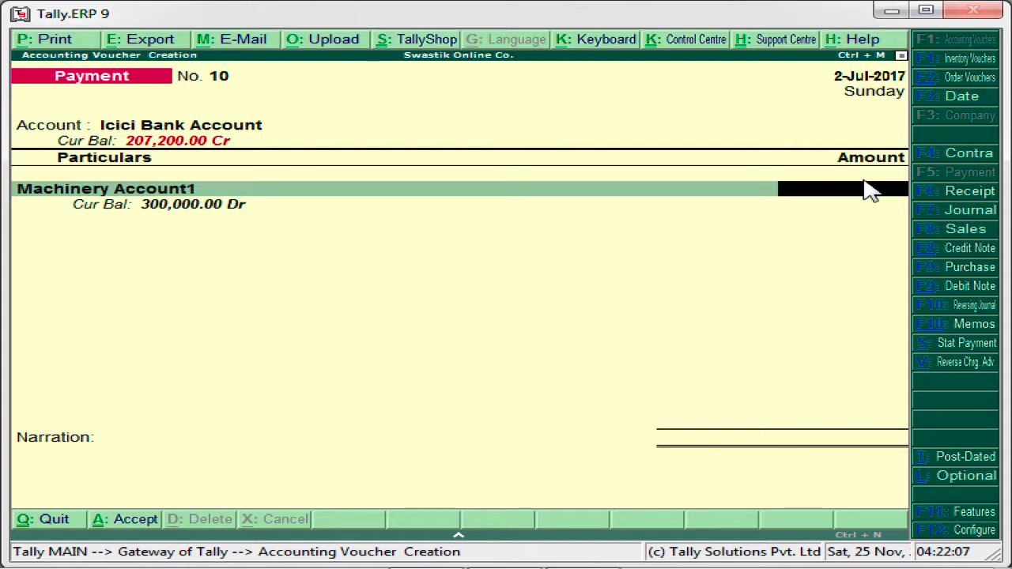
text(2000)
key(Return)
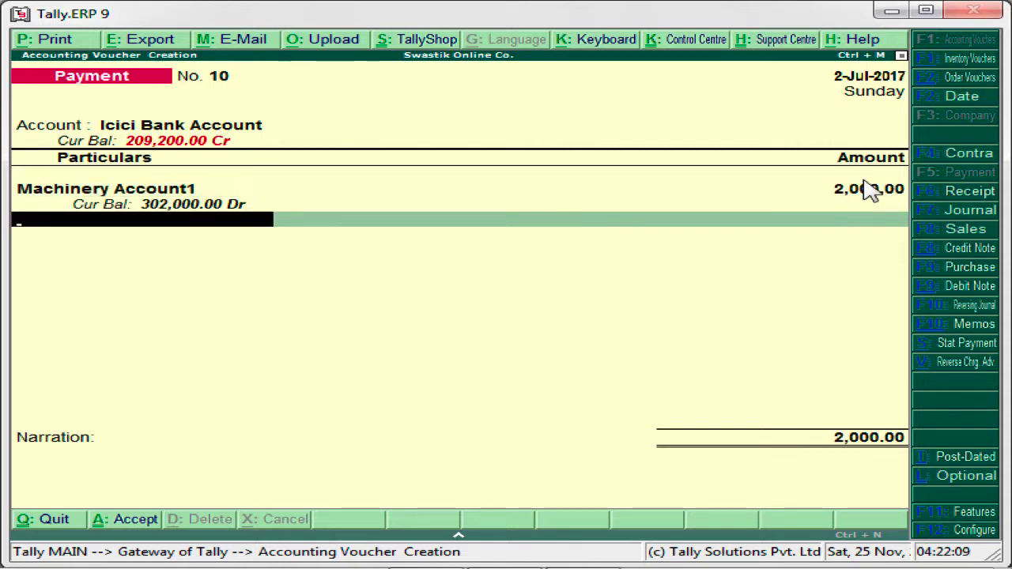
key(BackSpace)
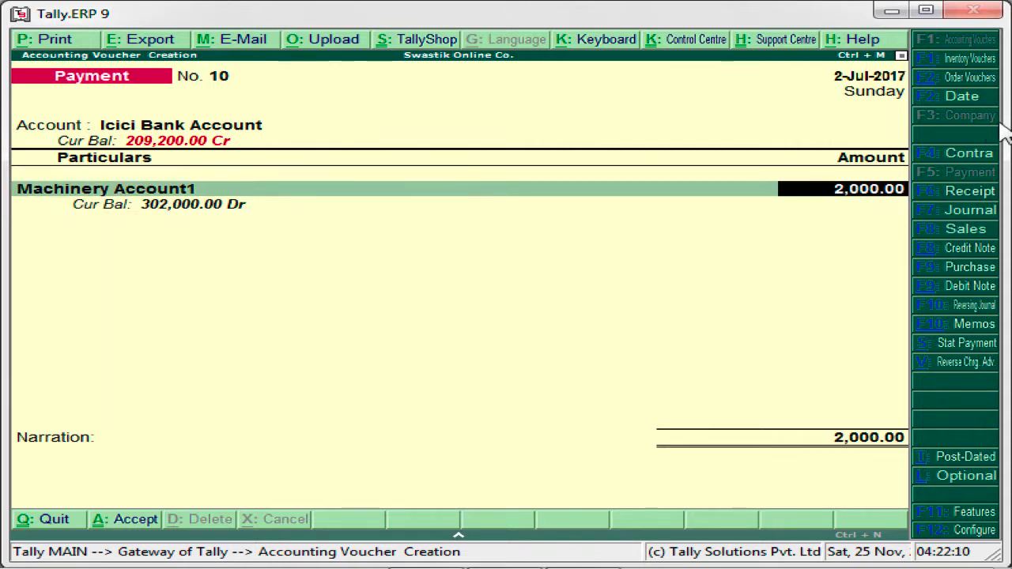
text(50000)
key(Return)
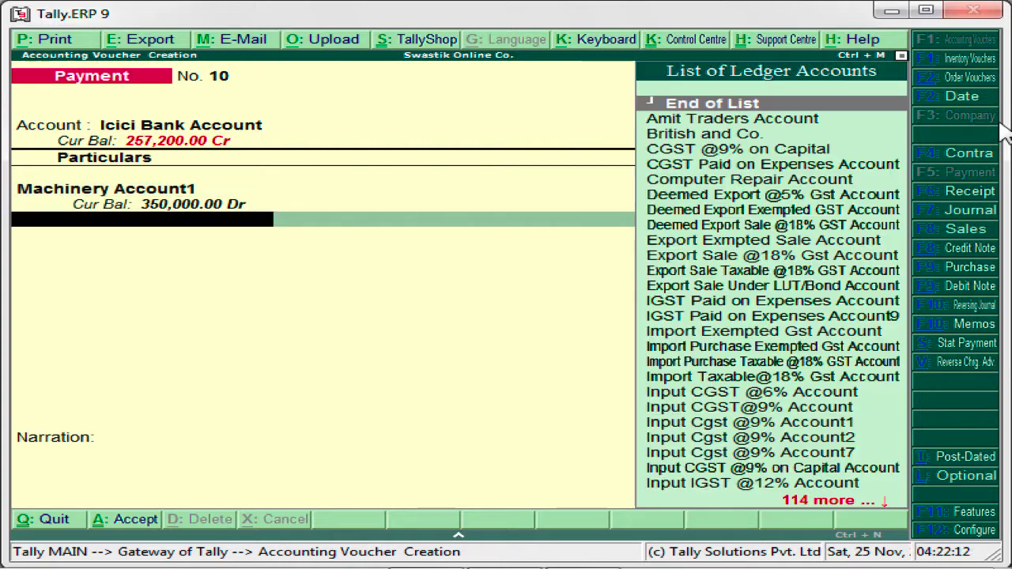
key(Return)
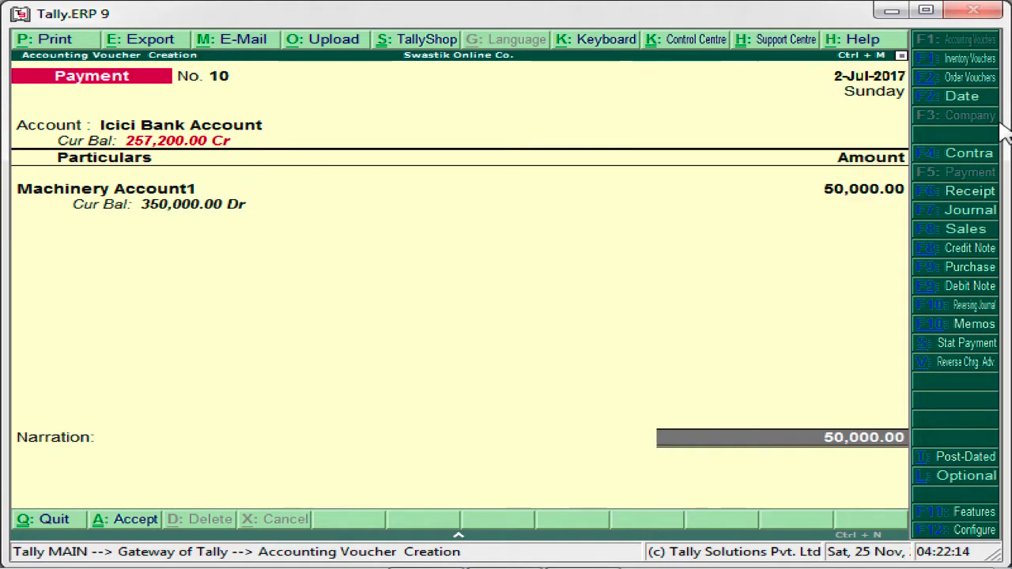
- Complete the bank allocation as a Cheque with range Not Applicable and instrument number 220021, keeping the default instrument date
key(Return)
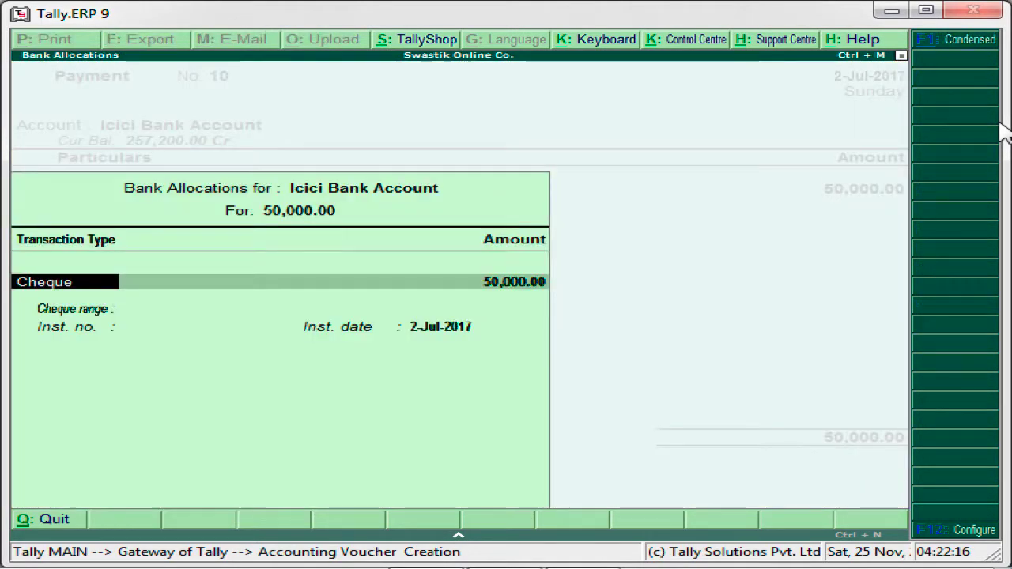
key(Return)
key(Return)
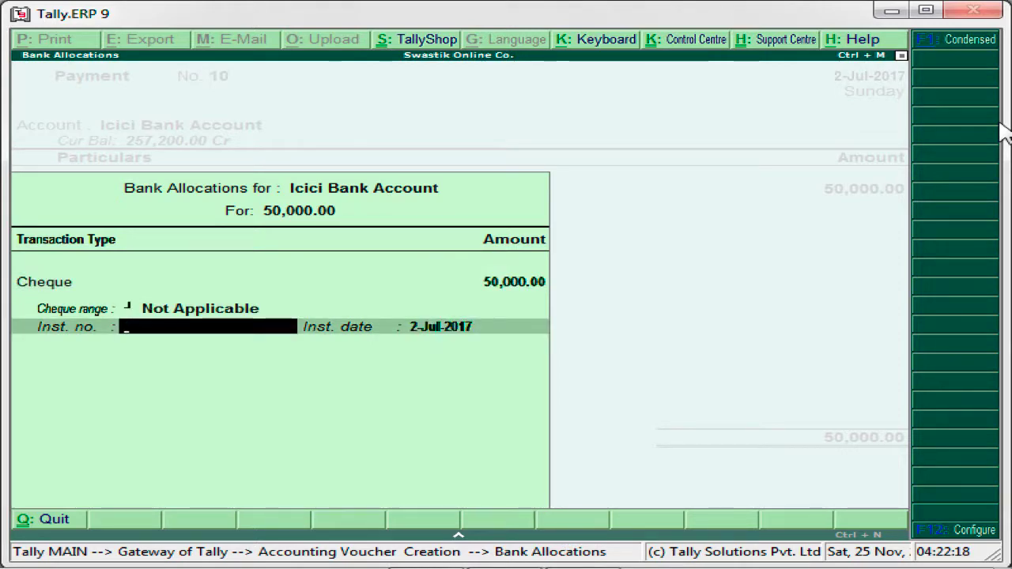
text(22002)
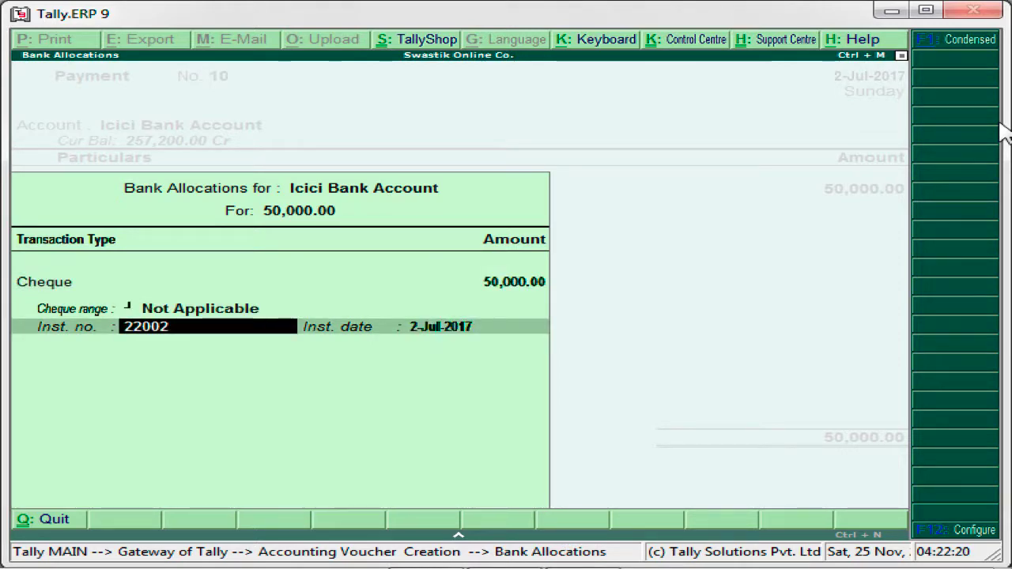
text(1)
key(Return)
key(Return)
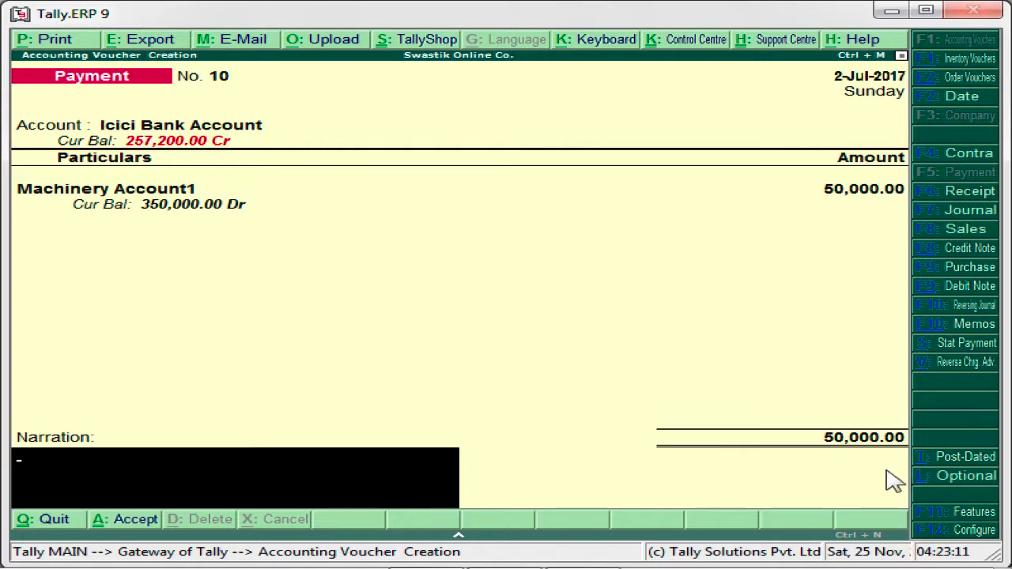
- Mark the payment voucher as Optional and save it with an empty narration
key(ctrl+l)
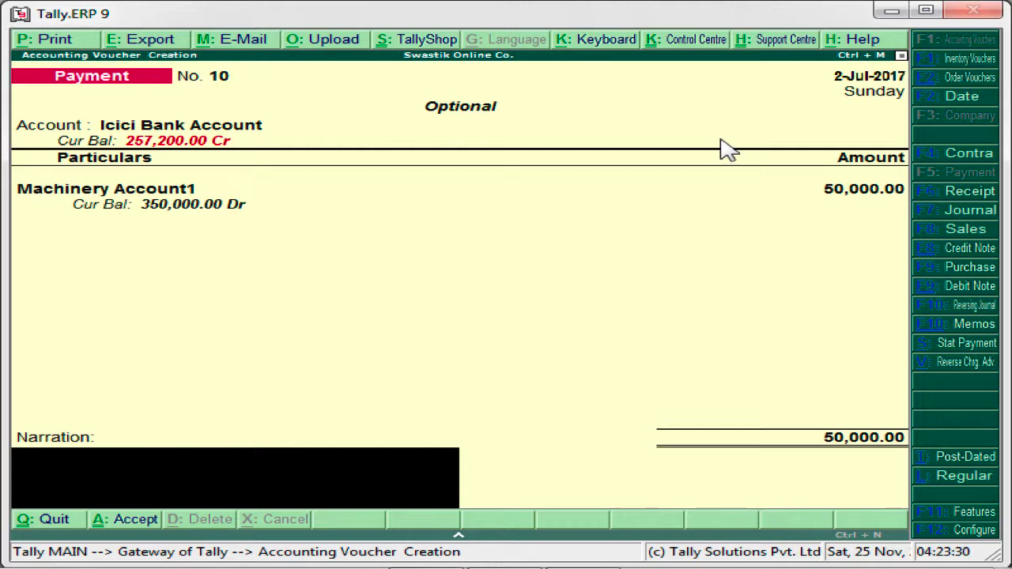
key(Return)
key(Return)
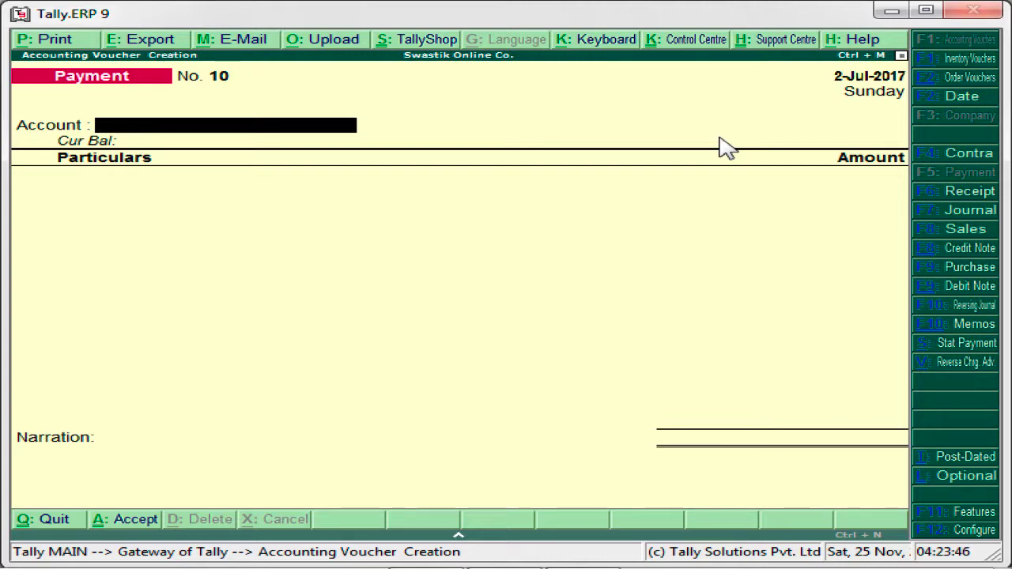
- Leave voucher entry and view the Day Book from the display reports
key(Escape)
key(Down)
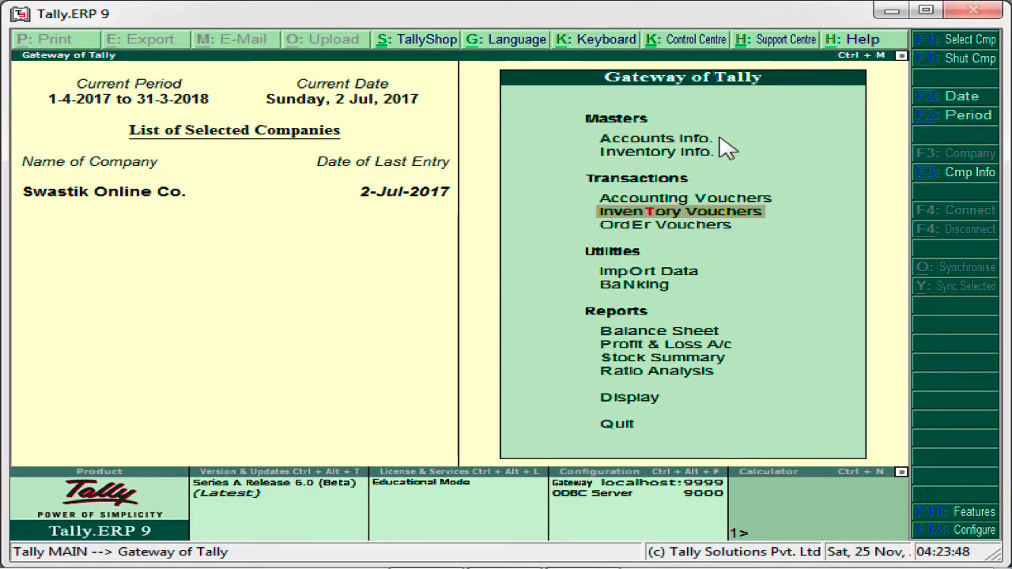
key(Down)
key(Down)
key(Down)
key(Down)
key(Down)
key(Return)
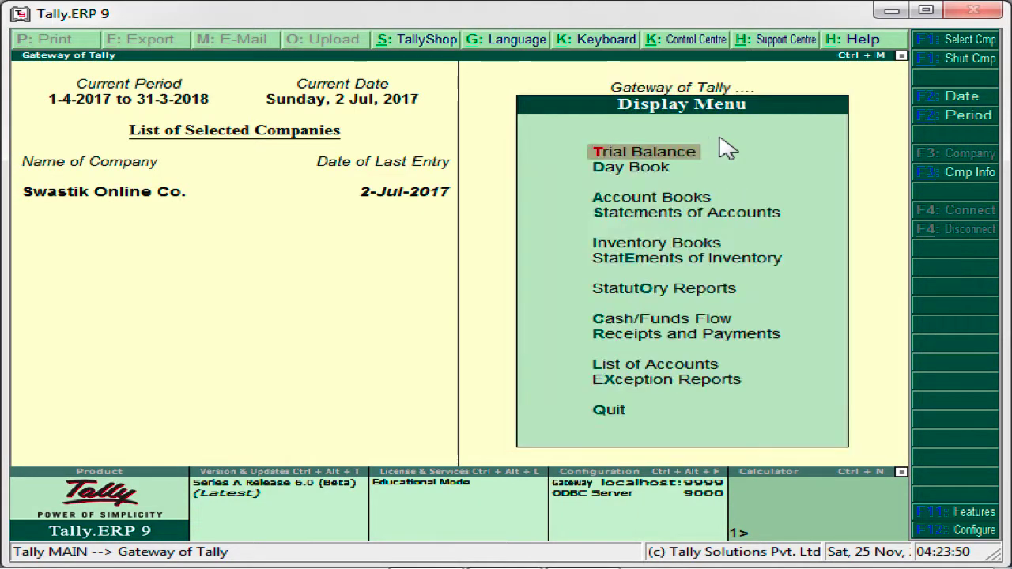
key(Down)
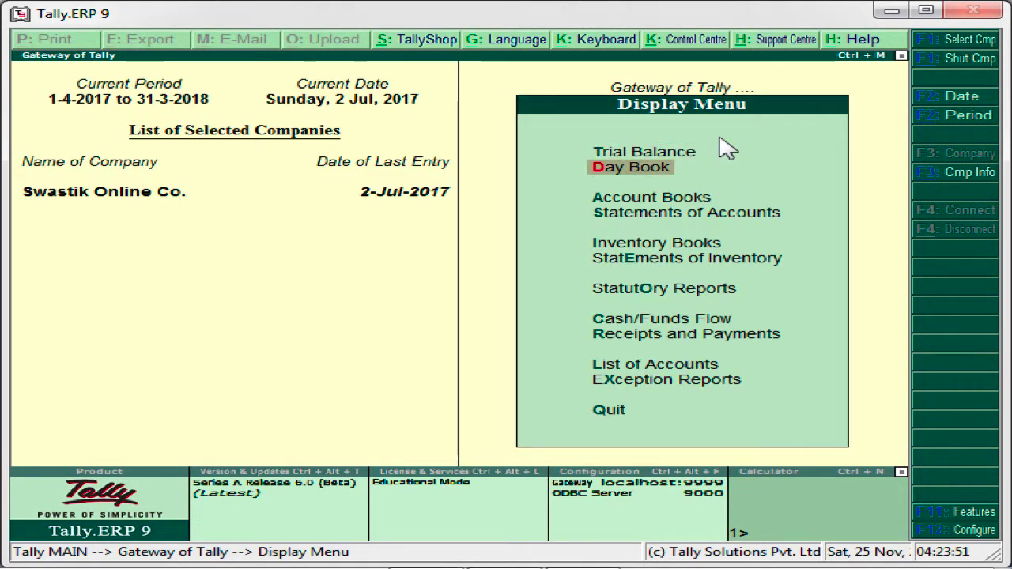
key(Return)
key(Escape)
- Review the ledger vouchers of Machinery Account1 in the account books
key(Down)
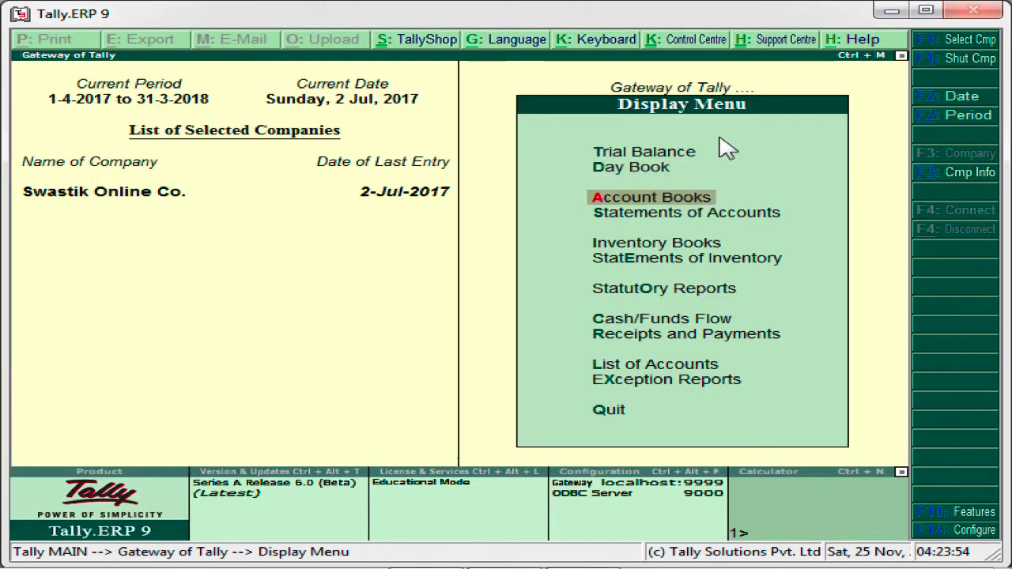
key(Return)
key(Down)
key(Return)
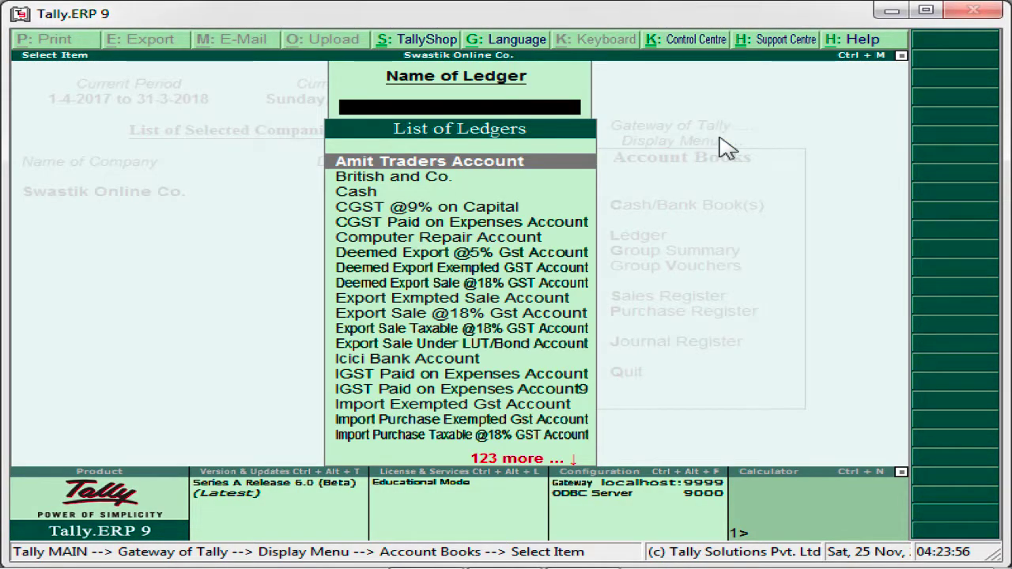
text(Ma)
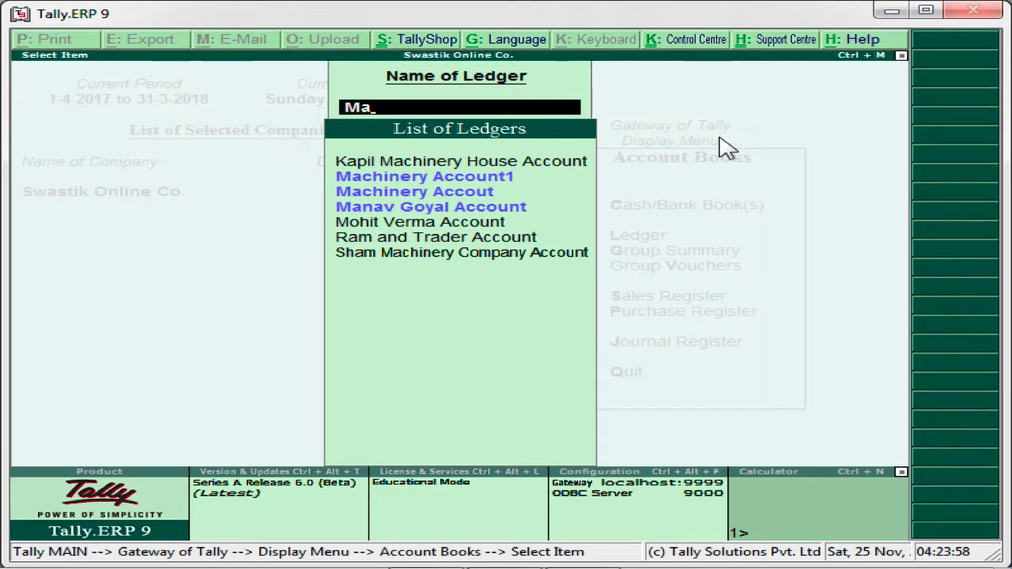
key(Down)
key(Return)
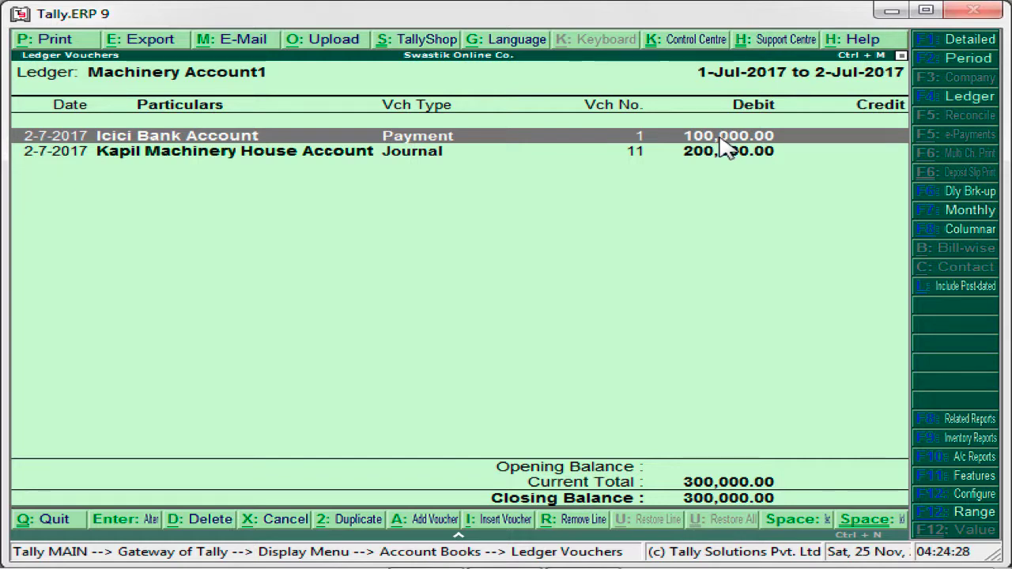
key(Escape)
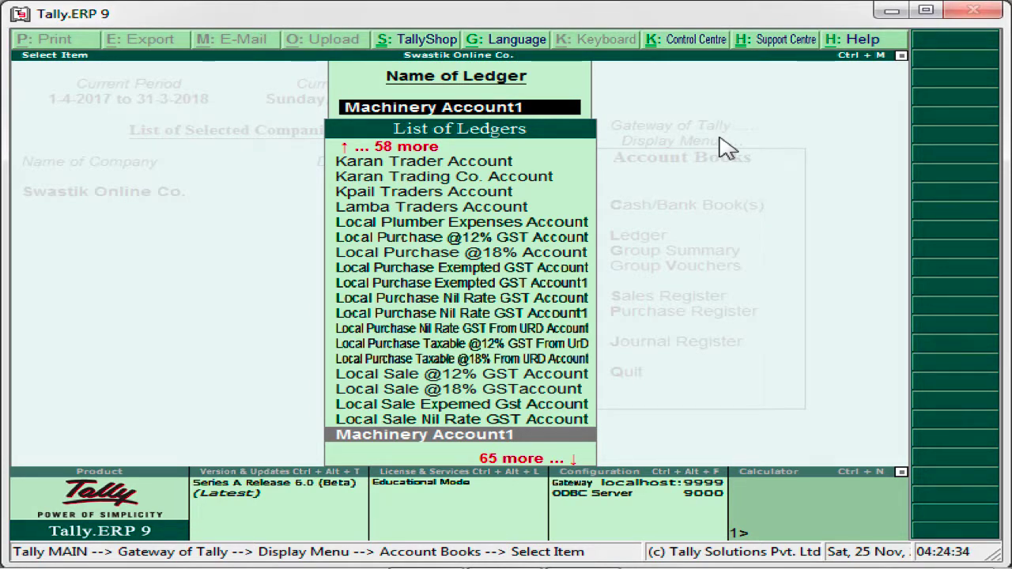
- Open the ledger vouchers of Kpail Traders Account
key(Up)
key(Up)
key(Up)
key(Up)
key(Up)
key(Up)
key(Up)
key(Up)
key(Up)
key(Up)
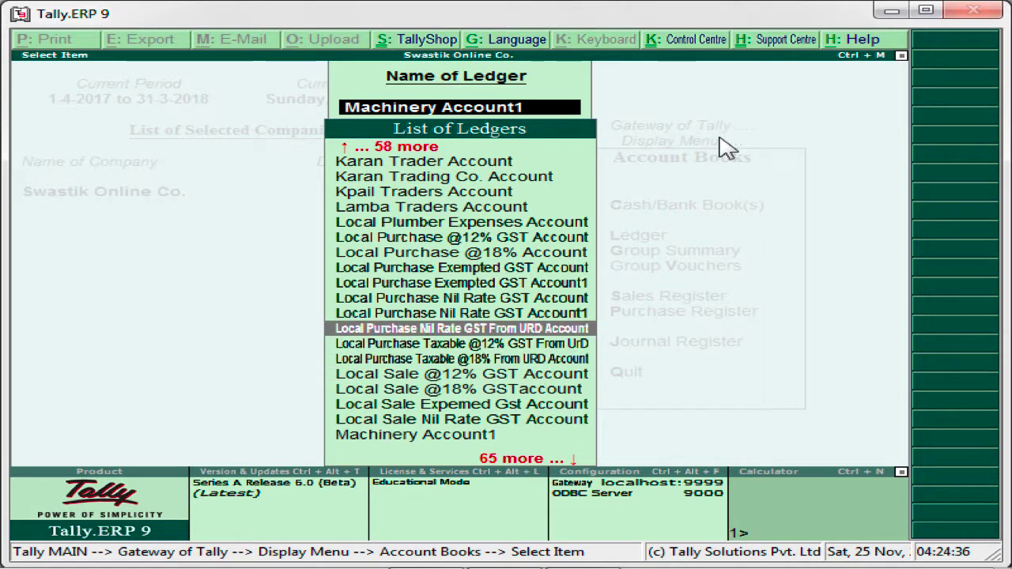
key(Up)
key(Up)
key(Up)
key(Up)
key(Up)
key(Up)
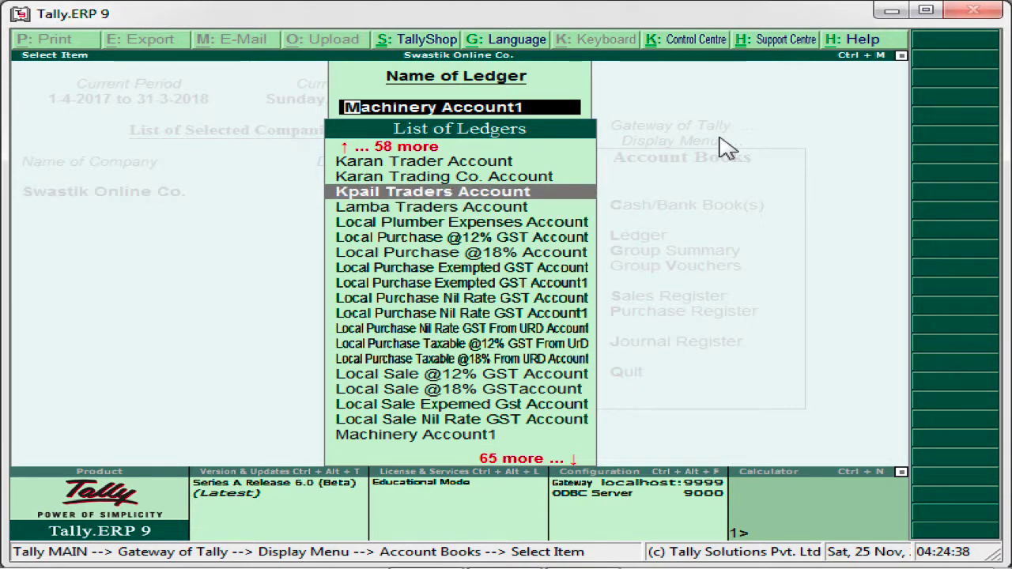
key(Return)
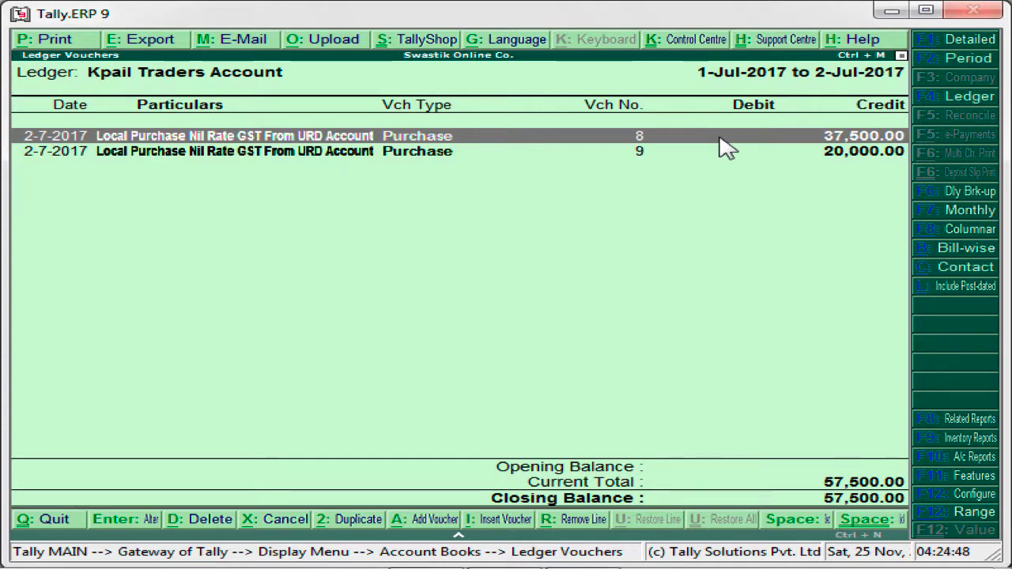
- Mark purchase voucher No. 8 for 37,500 as Optional, save it, and return to the Display Menu
key(Return)
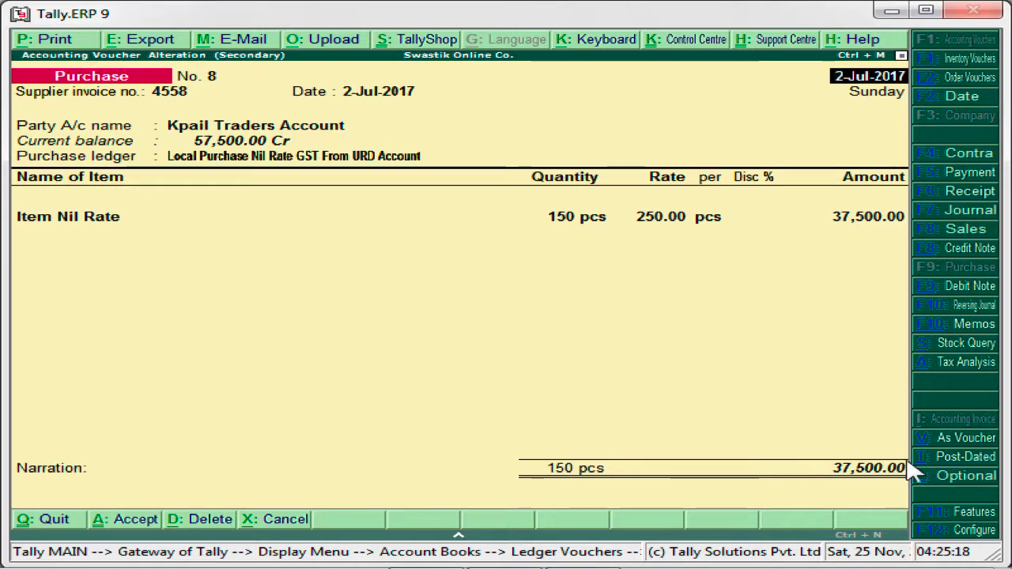
key(ctrl+l)
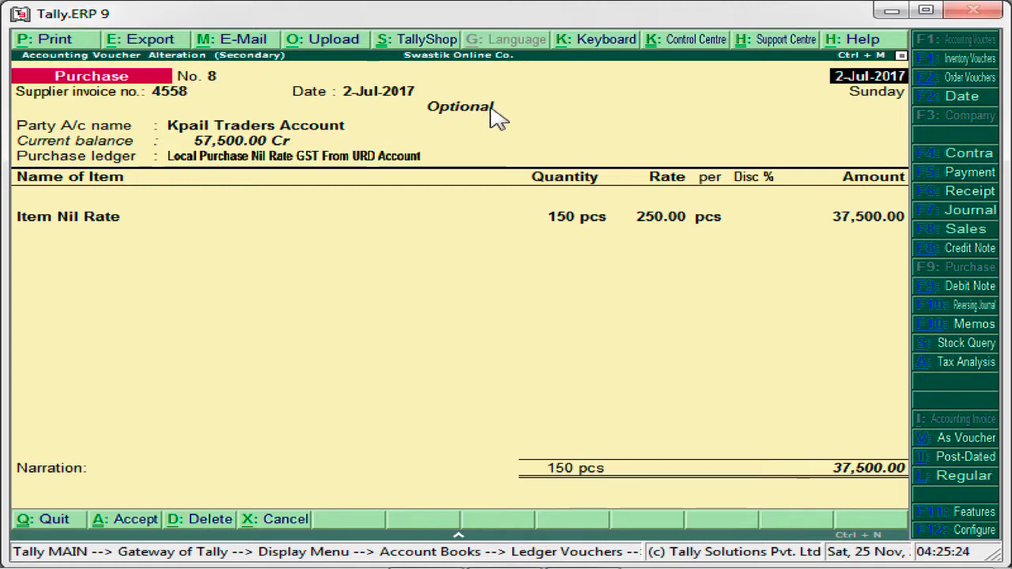
key(Escape)
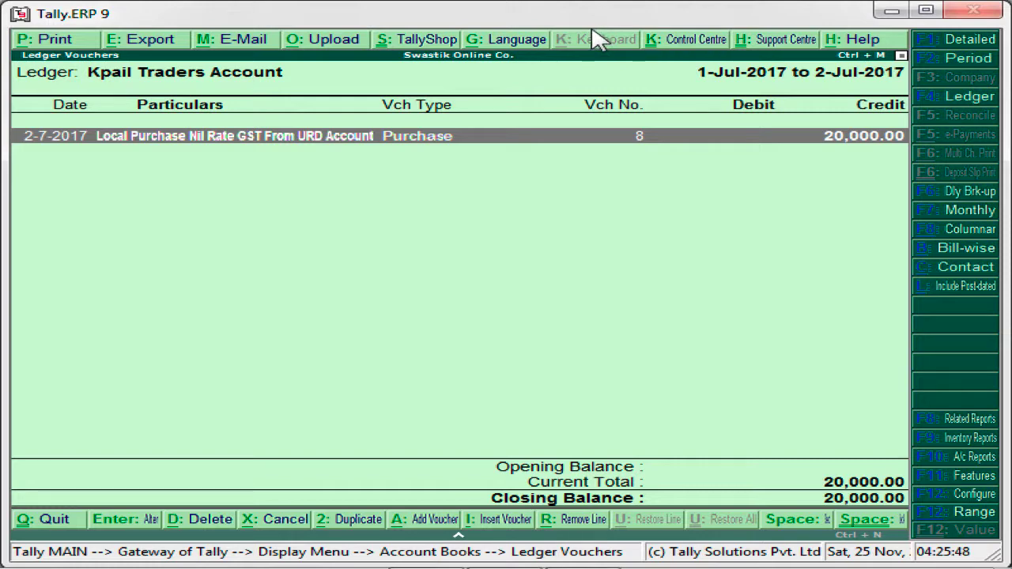
key(Escape)
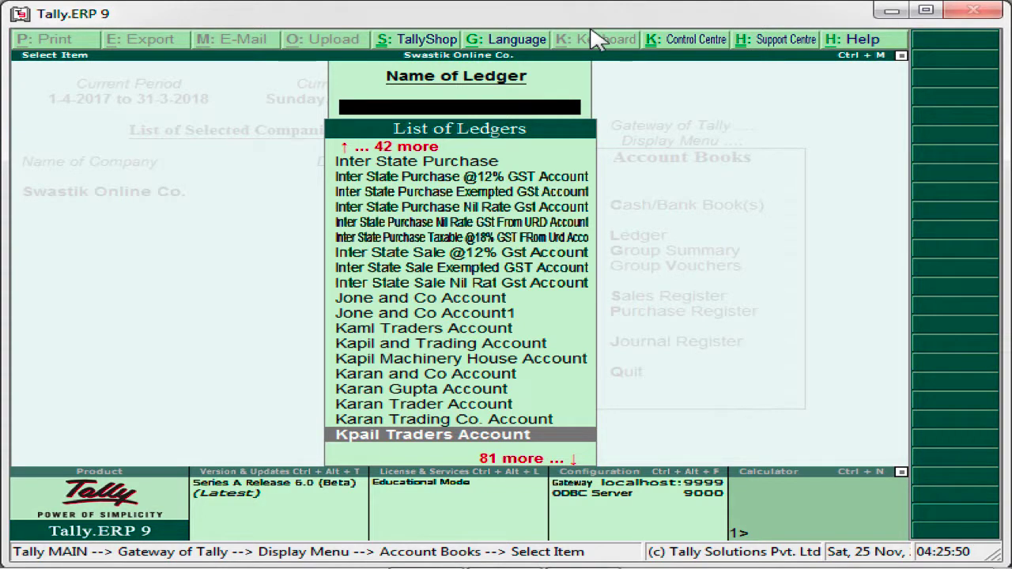
key(Escape)
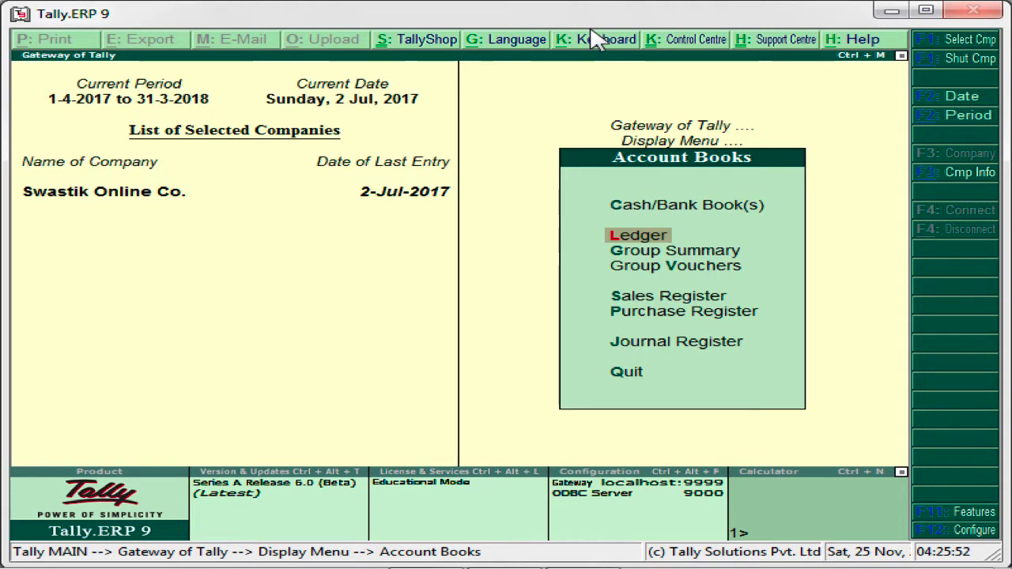
key(Escape)
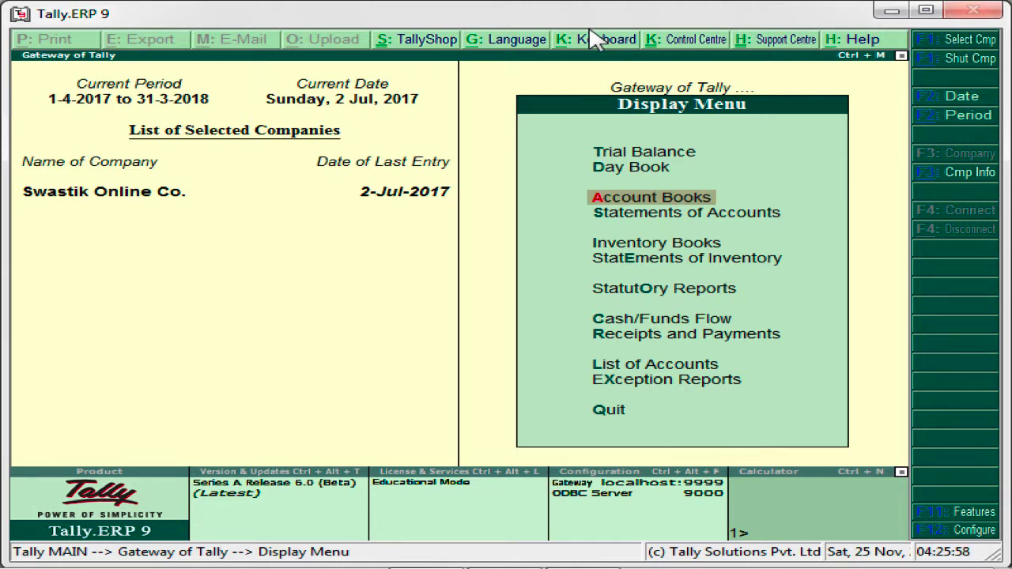
- Open the Day Book and locate the optional Machinery Account1 payment voucher No. 10
key(Up)
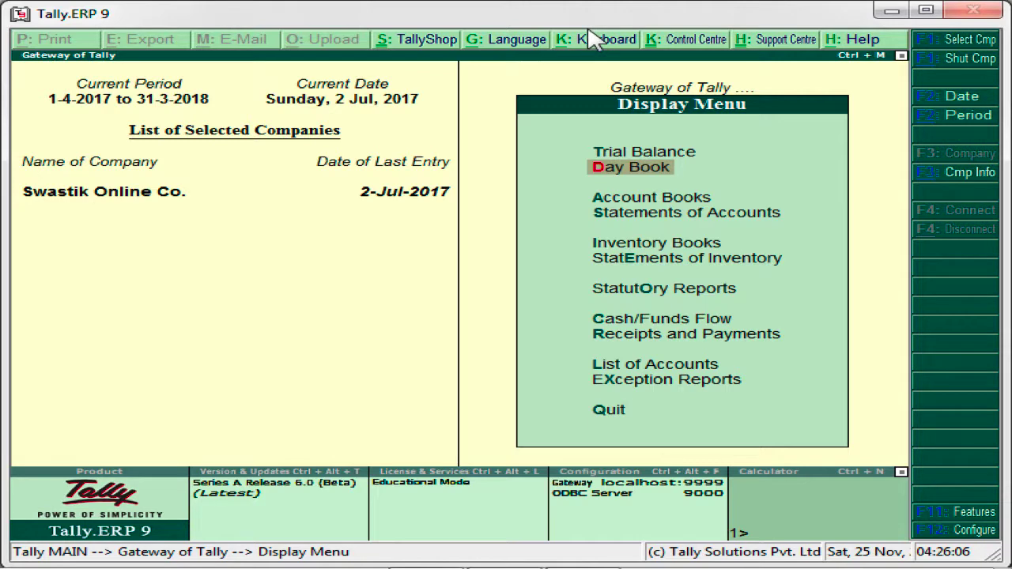
key(Return)
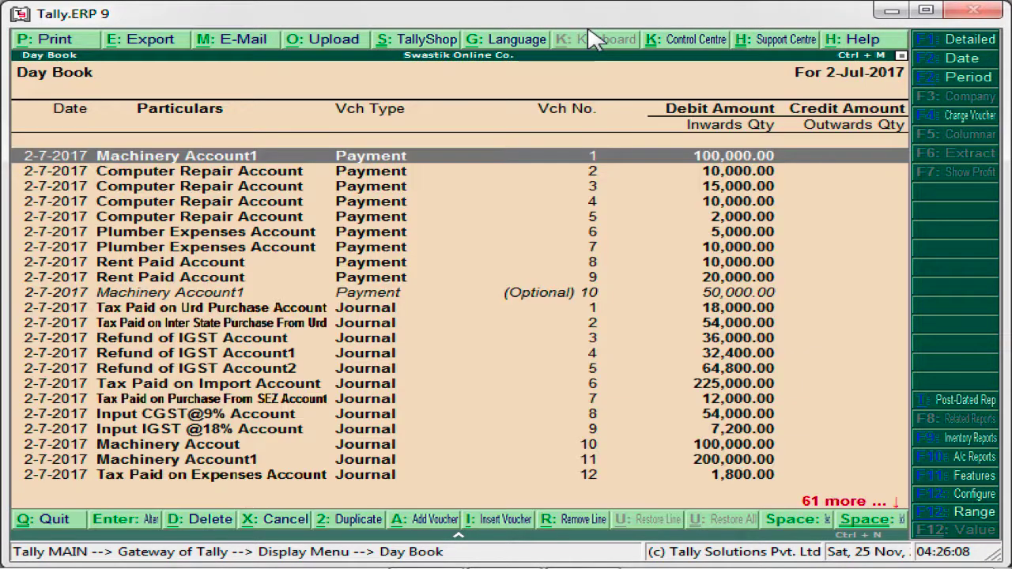
key(Down)
key(Down)
key(Down)
key(Down)
key(Down)
key(Down)
key(Down)
key(Down)
key(Down)
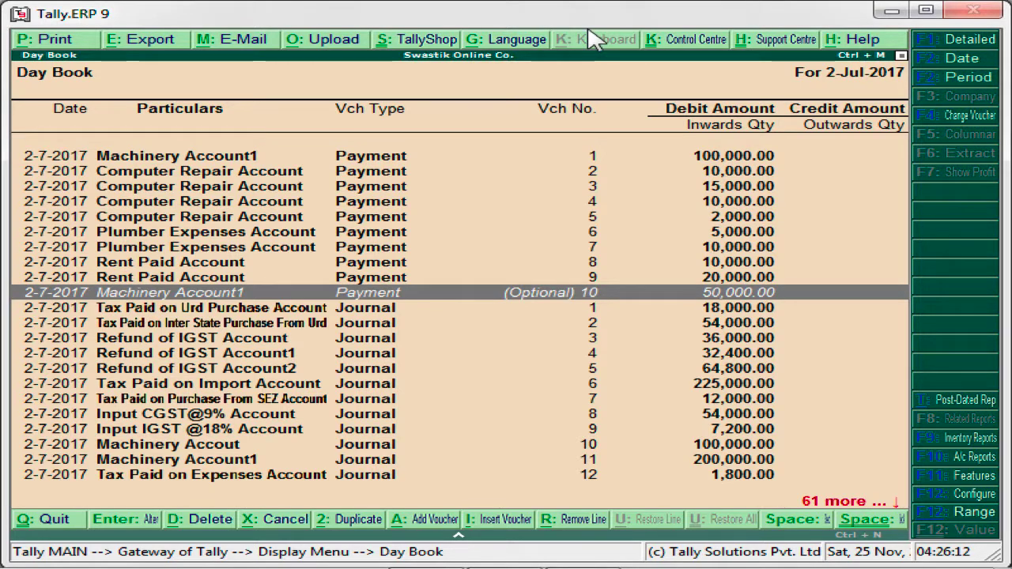
- Look through the Day Book's journal, credit note, debit note and sales entries, then return to optional payment voucher No. 10
key(Down)
key(Down)
key(Down)
key(Down)
key(Down)
key(Down)
key(Down)
key(Down)
key(Down)
key(Down)
key(Down)
key(Down)
key(Down)
key(Down)
key(Down)
key(Down)
key(Down)
key(Down)
key(Down)
key(Down)
key(Down)
key(Down)
key(Down)
key(Down)
key(Down)
key(Down)
key(Down)
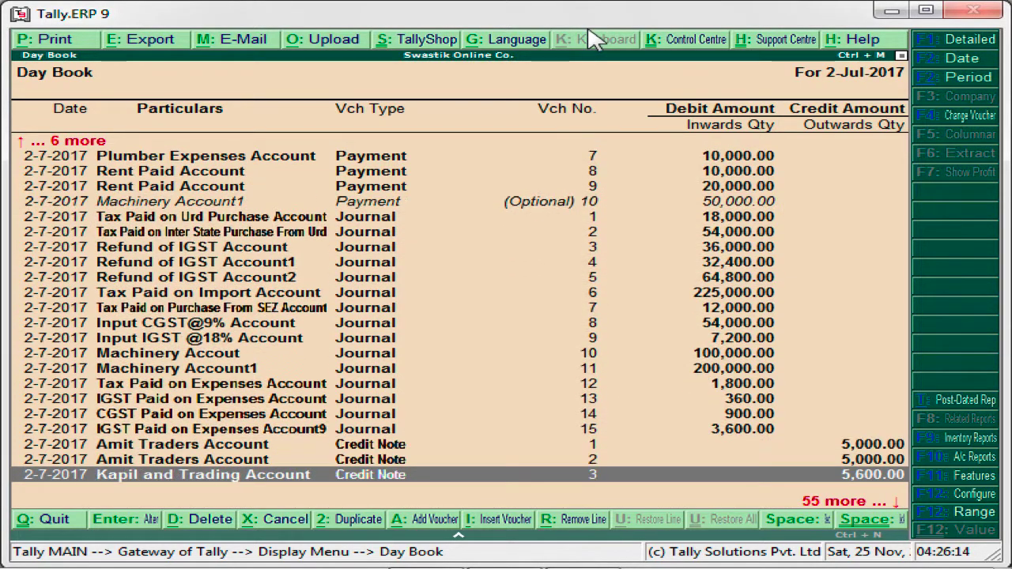
key(Down)
key(Down)
key(Down)
key(Down)
key(Down)
key(Down)
key(Down)
key(Down)
key(Down)
key(Down)
key(Down)
key(Down)
key(Down)
key(Down)
key(Down)
key(Down)
key(Down)
key(Down)
key(Down)
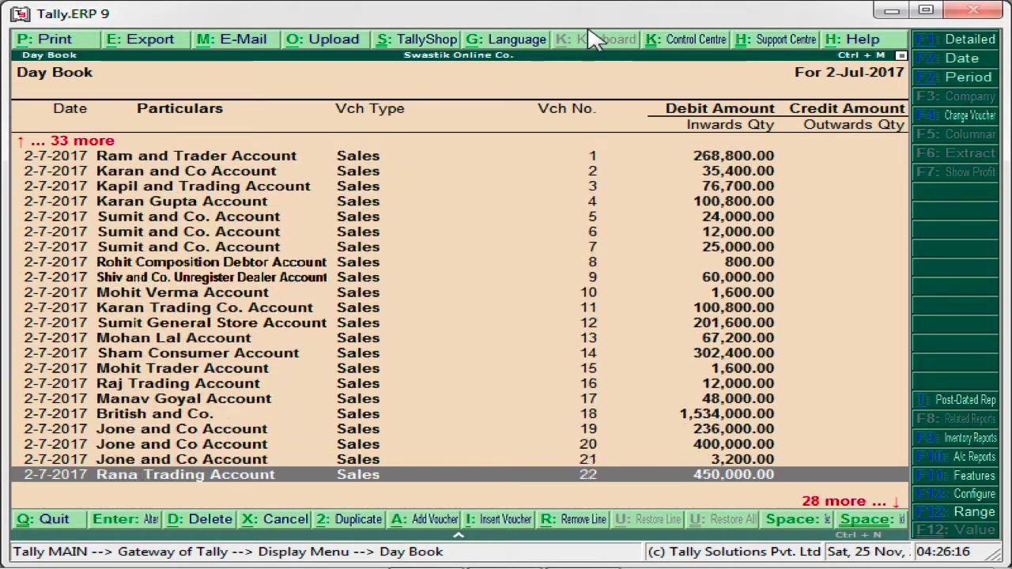
key(Up)
key(Up)
key(Up)
key(Up)
key(Up)
key(Up)
key(Up)
key(Up)
key(Up)
key(Up)
key(Up)
key(Up)
key(Up)
key(Up)
key(Up)
key(Up)
key(Up)
key(Up)
key(Up)
key(Up)
key(Up)
key(Up)
key(Up)
key(Up)
key(Up)
key(Up)
key(Up)
key(Up)
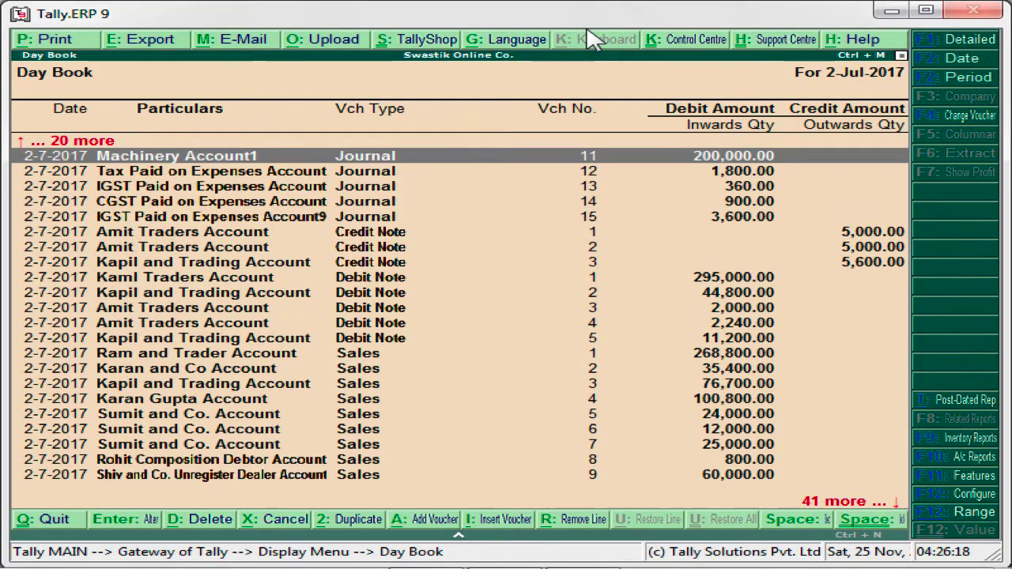
key(Up)
key(Up)
key(Up)
key(Up)
key(Up)
key(Up)
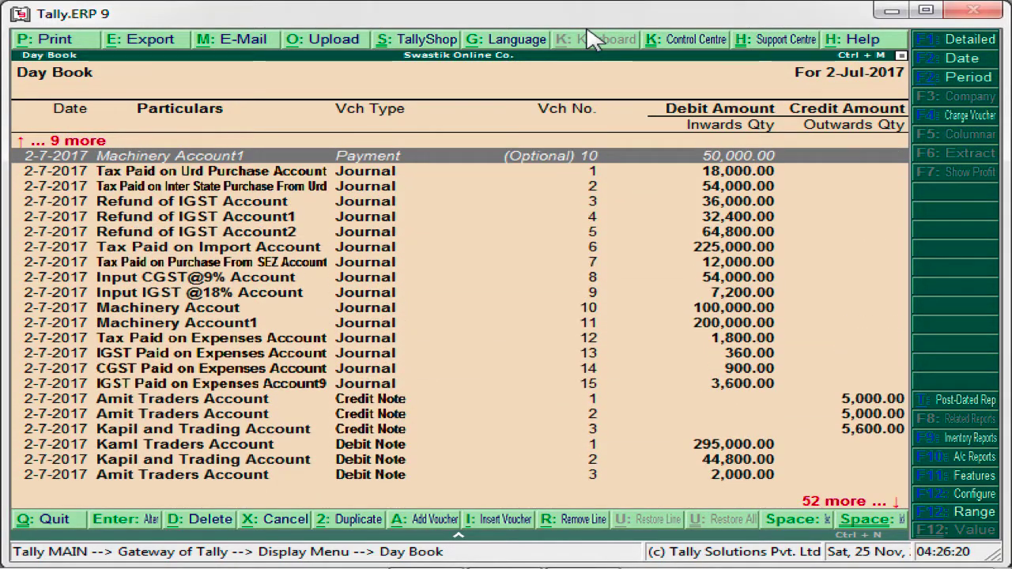
- Open payment voucher No. 10 from the Day Book, change it from Optional to Regular, and save it
key(Down)
key(Return)
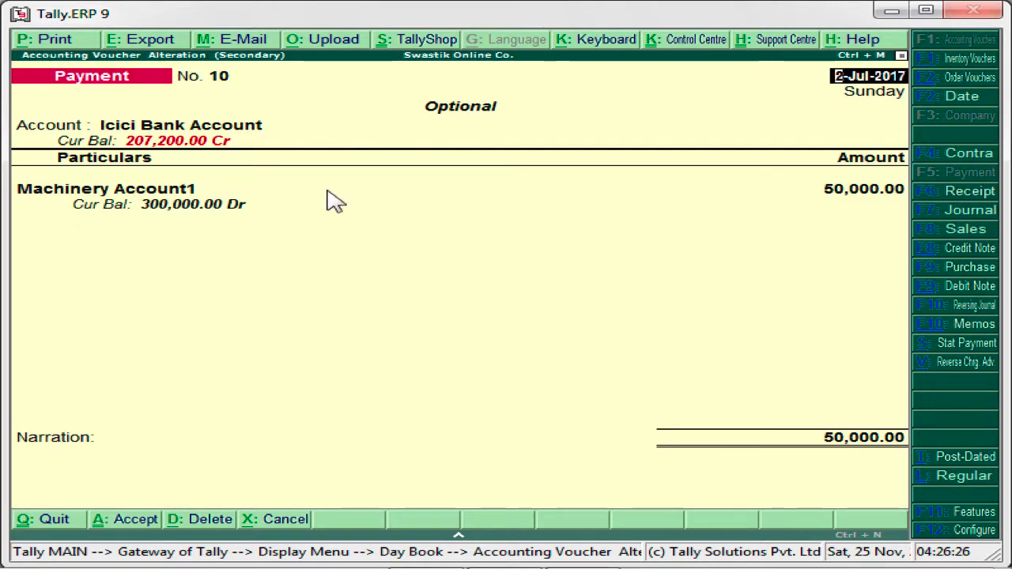
click(957, 484)
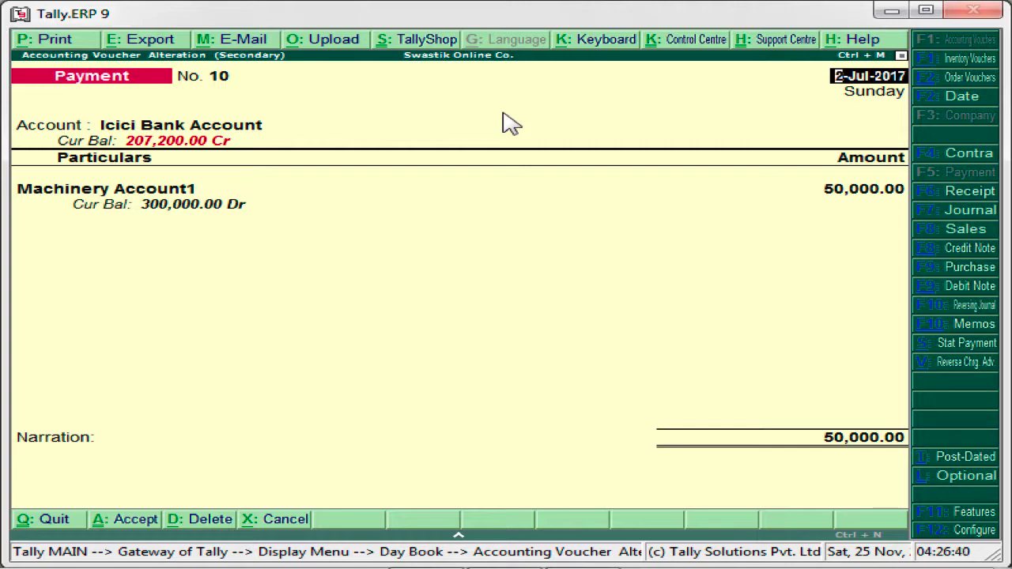
key(Return)
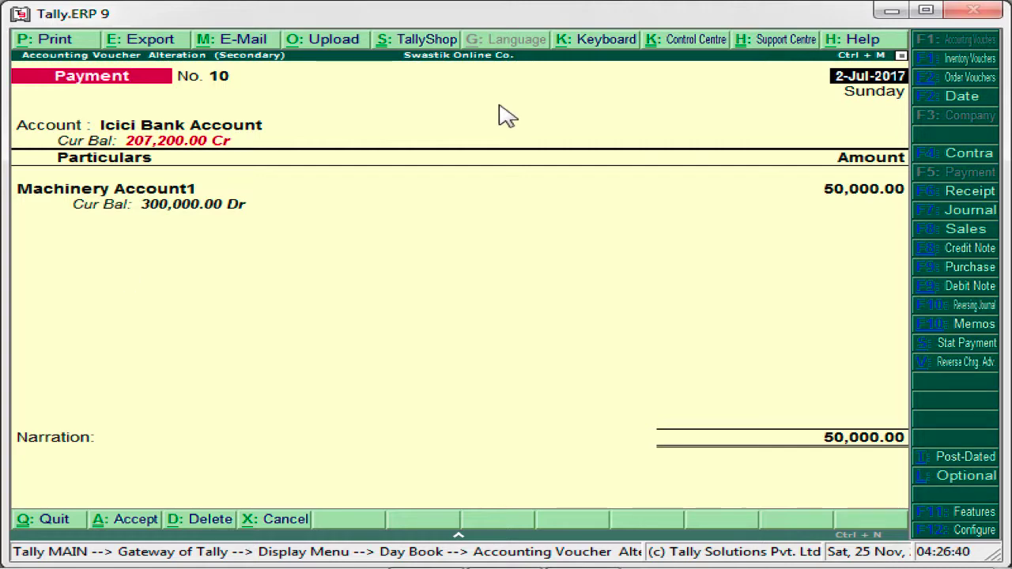
key(ctrl+a)
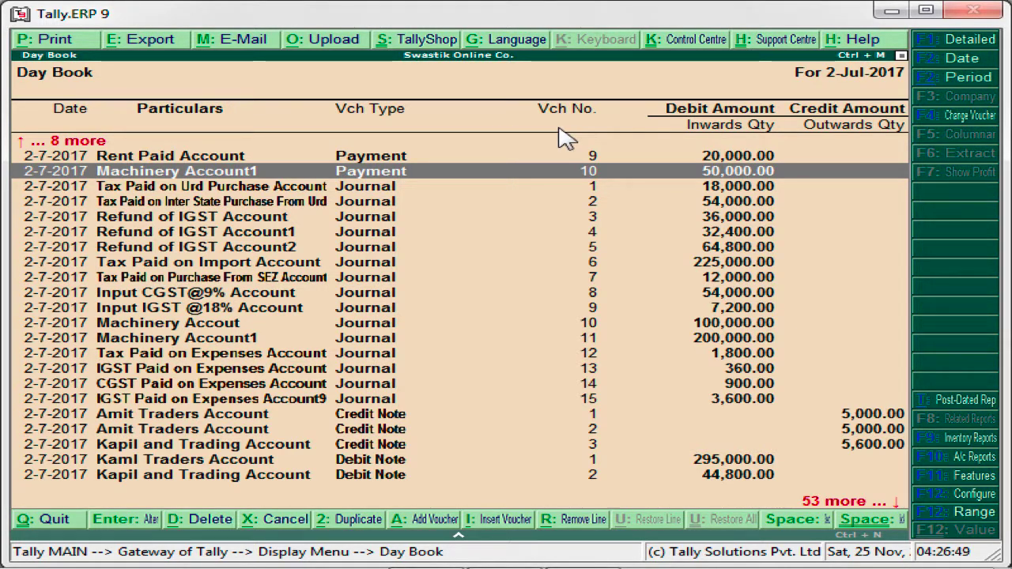
- Check payment voucher No. 10 in the ledger vouchers of Machinery Account1, then return to the Account Books menu
key(Escape)
key(Escape)
key(Return)
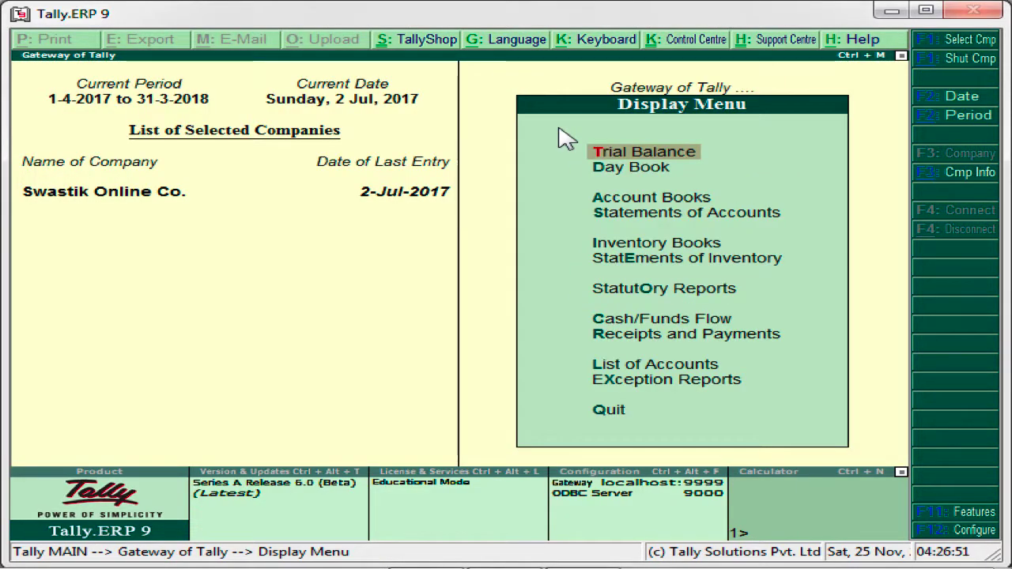
key(Down)
key(Down)
key(Return)
key(Down)
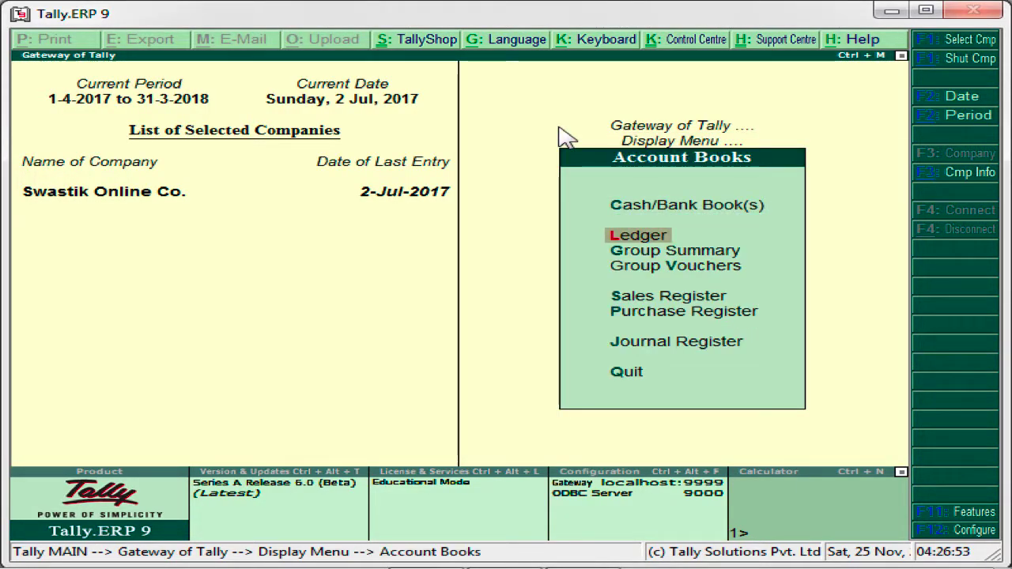
key(Return)
text(Ma)
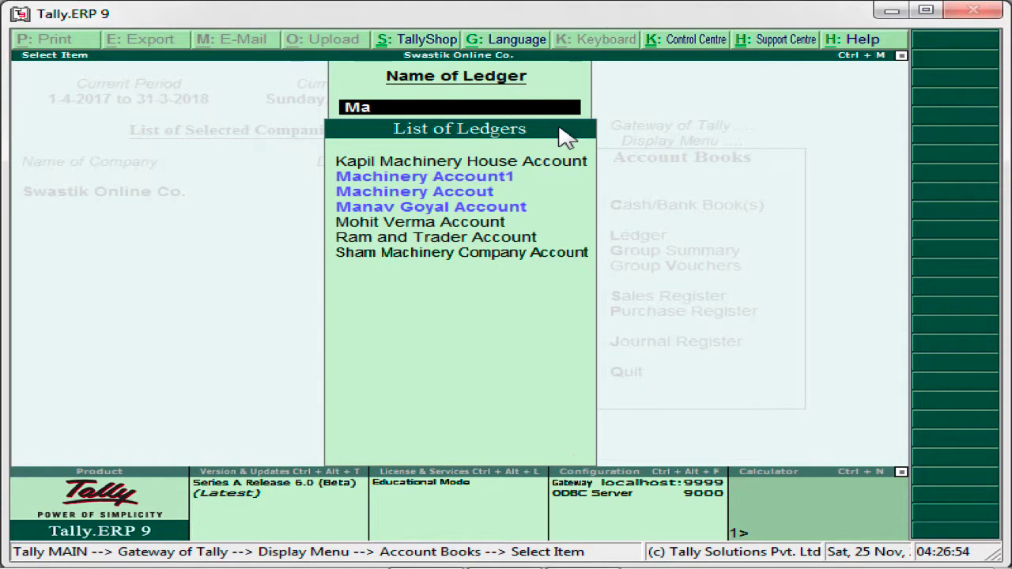
text(c)
key(Return)
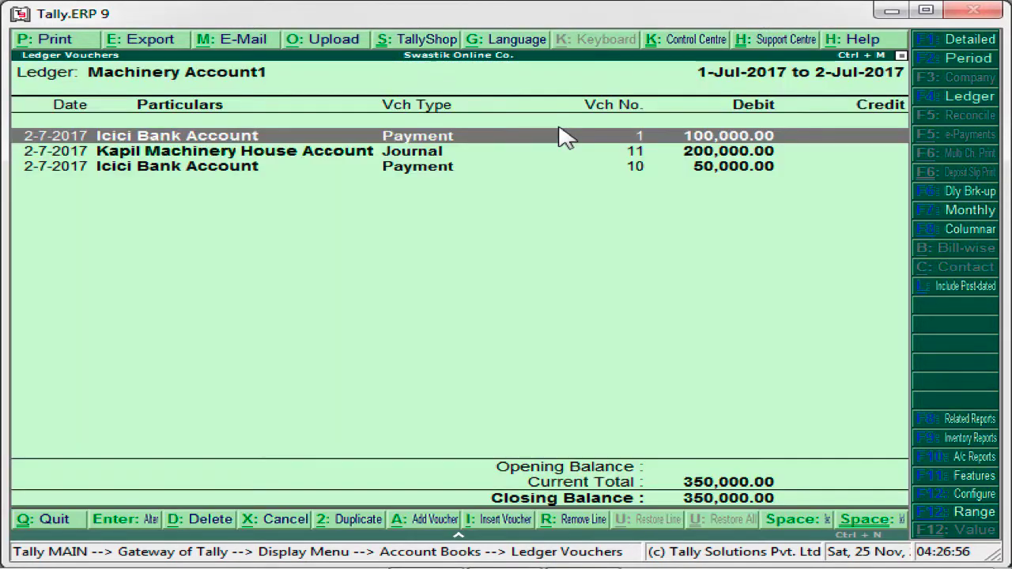
key(Down)
key(Down)
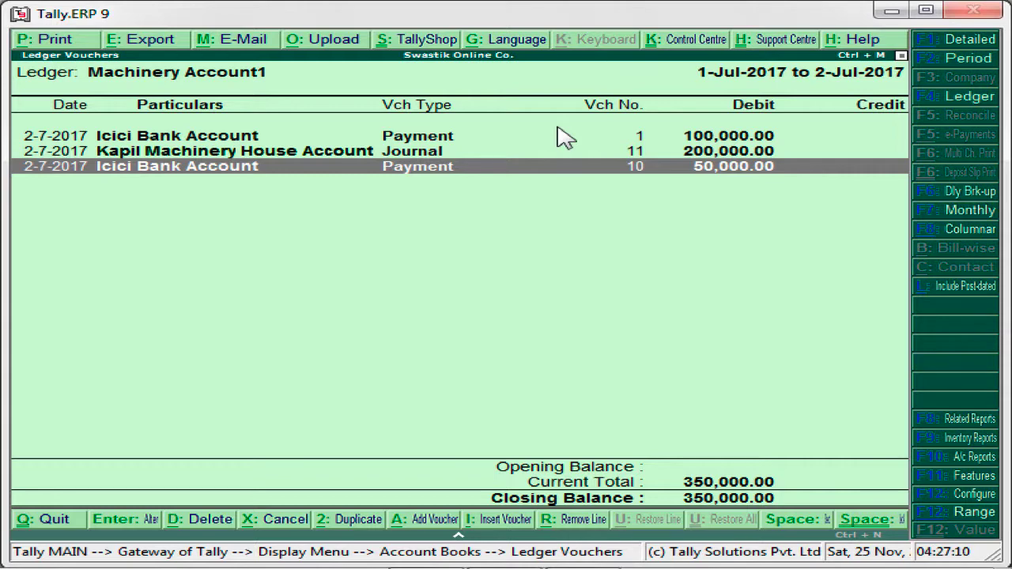
key(Escape)
key(BackSpace)
key(Escape)
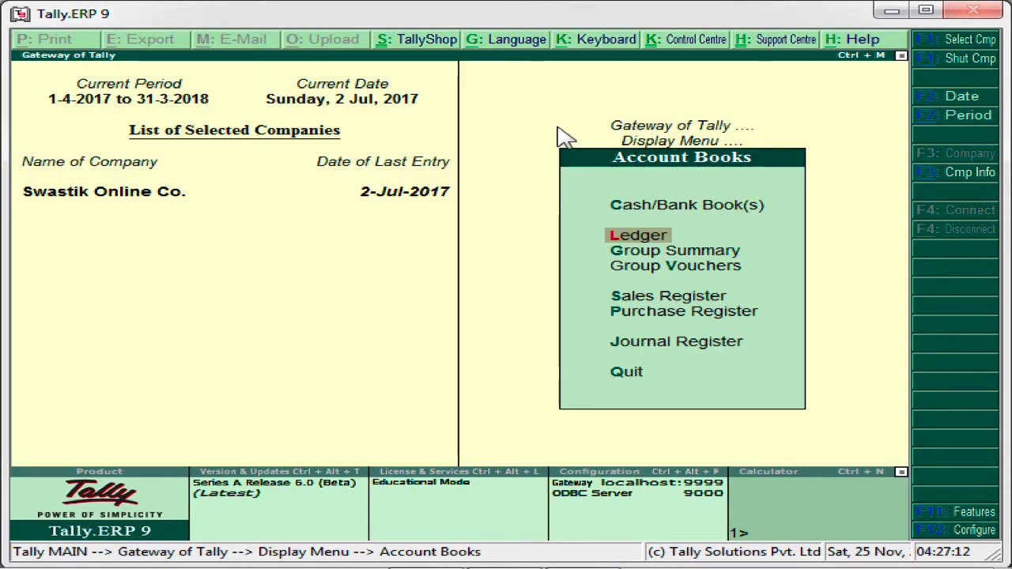
- Return from Account Books to the Display Menu and open the Exception Reports
key(Escape)
key(Up)
key(Down)
key(Down)
key(Down)
key(Down)
key(Down)
key(Down)
key(Down)
key(Down)
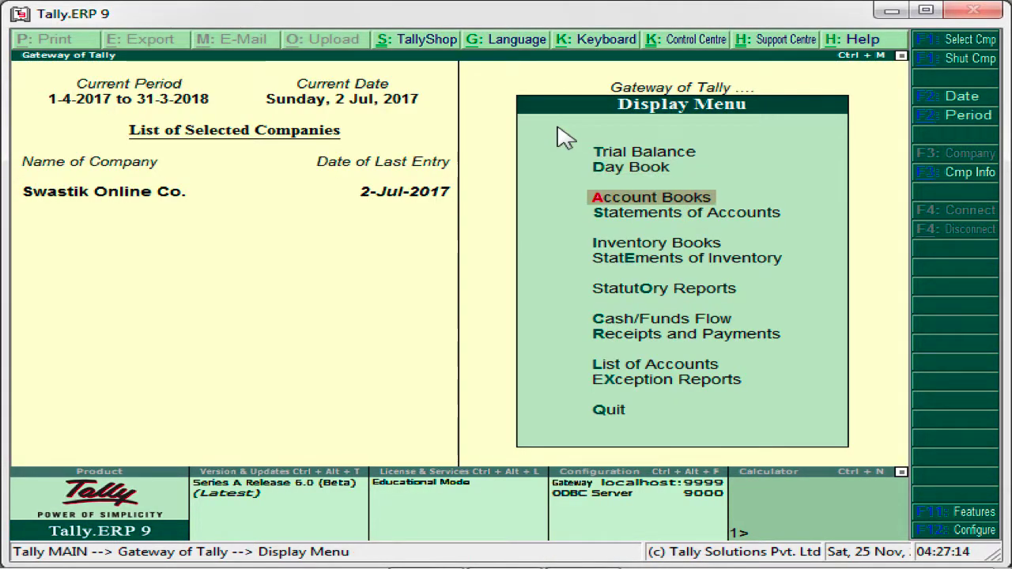
key(Down)
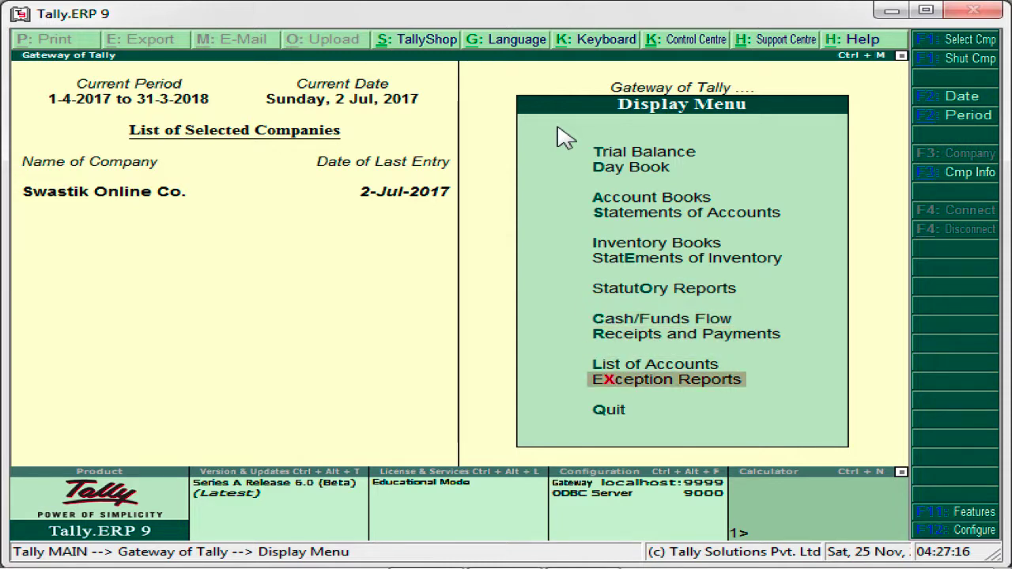
key(Return)
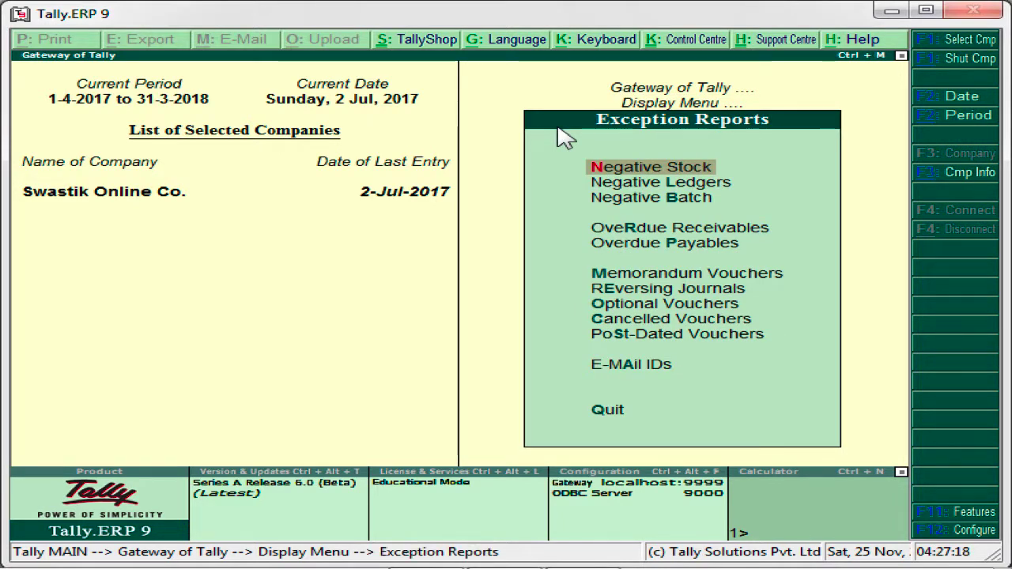
- Open the list of all optional vouchers from the Exception Reports
key(Down)
key(Down)
key(Down)
key(Down)
key(Down)
key(Down)
key(Down)
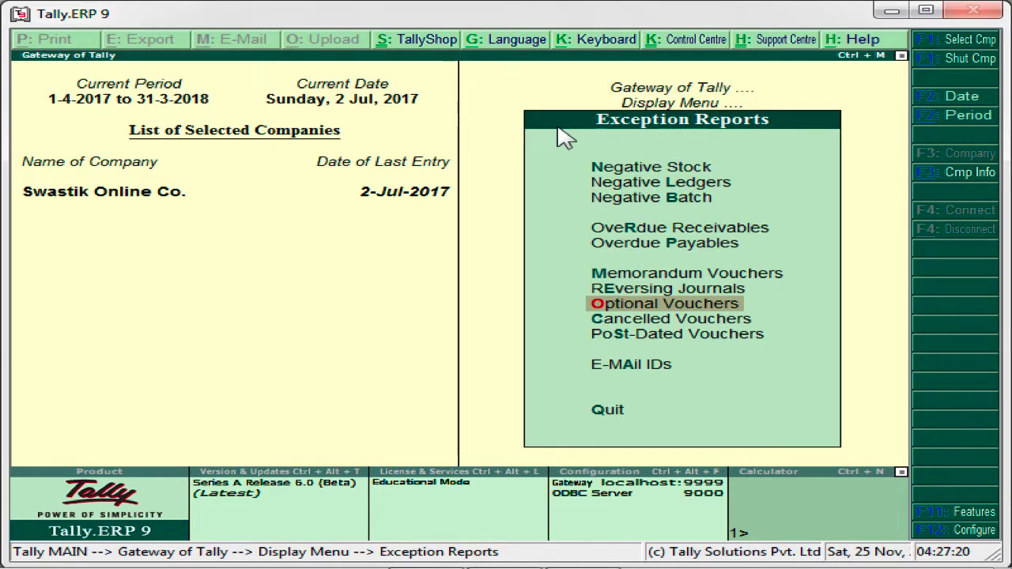
key(Return)
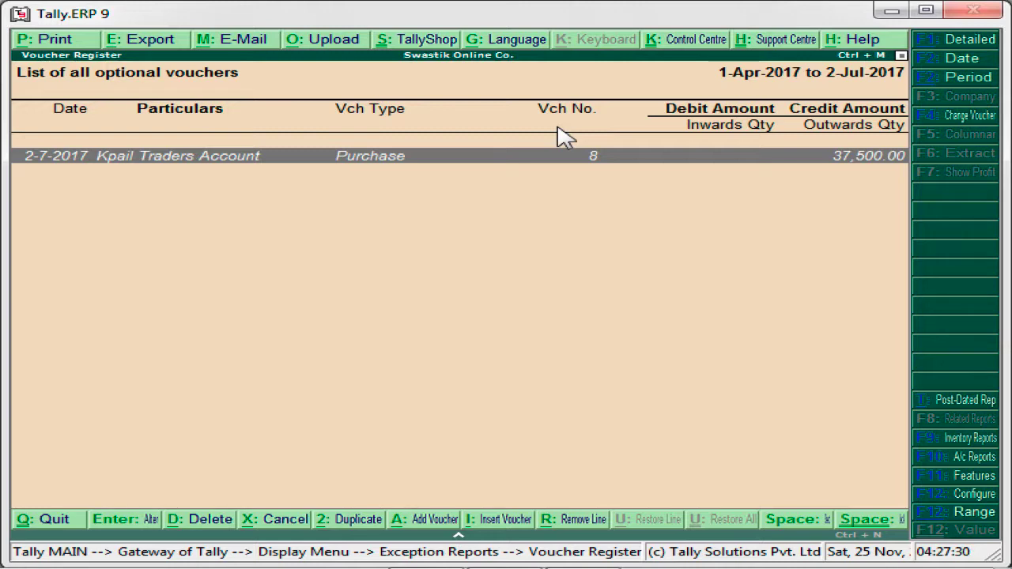
- Open Kpail Traders Account purchase voucher No. 8 from the optional vouchers list, change it from Optional to Regular, and save it
key(Return)
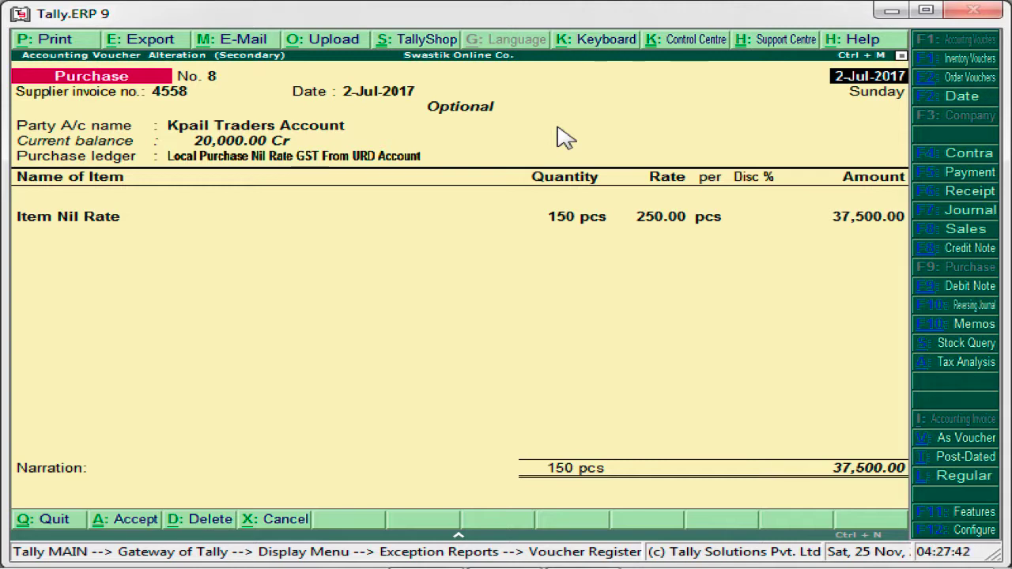
click(962, 478)
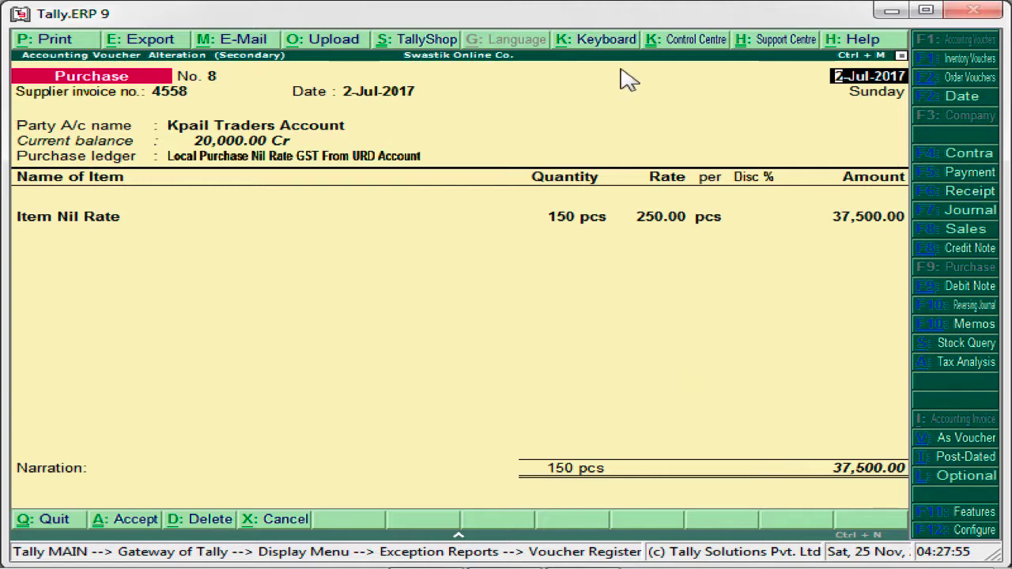
key(ctrl+a)
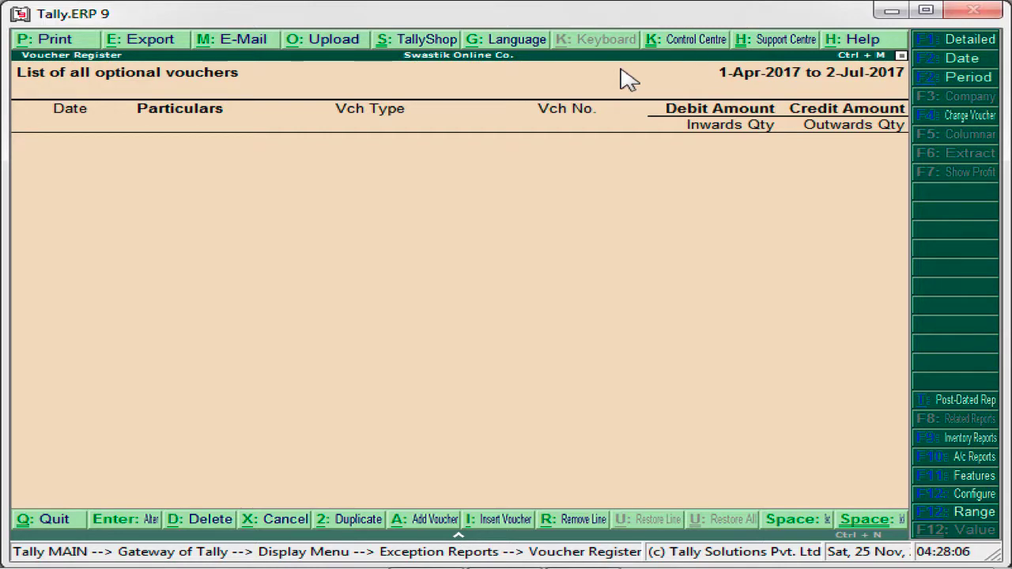
- Leave the optional vouchers and Exception Reports, then bring up the ledger selection list under Account Books
key(Escape)
key(Escape)
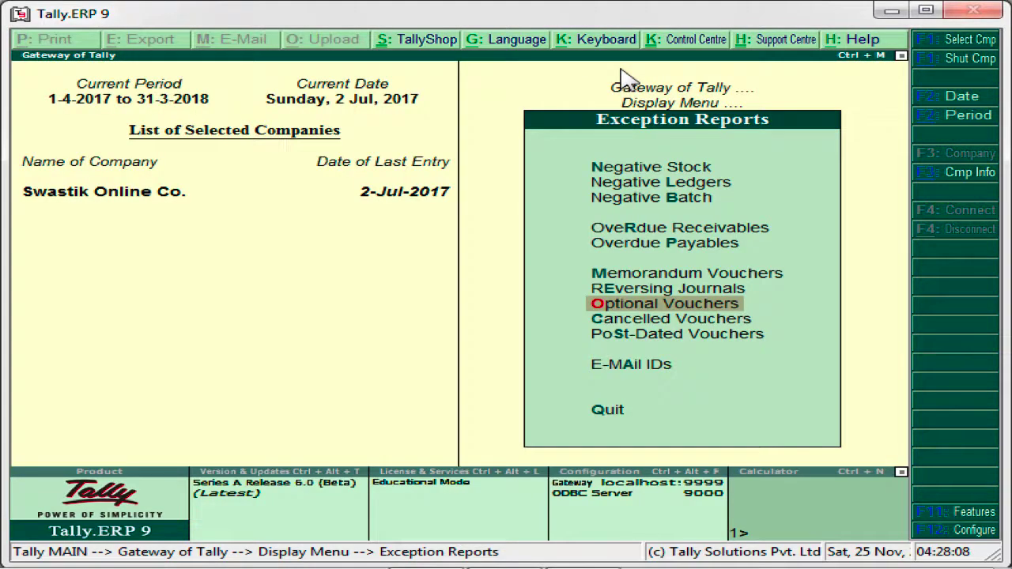
key(Up)
key(Up)
key(Up)
key(Up)
key(Up)
key(Up)
key(Up)
key(Up)
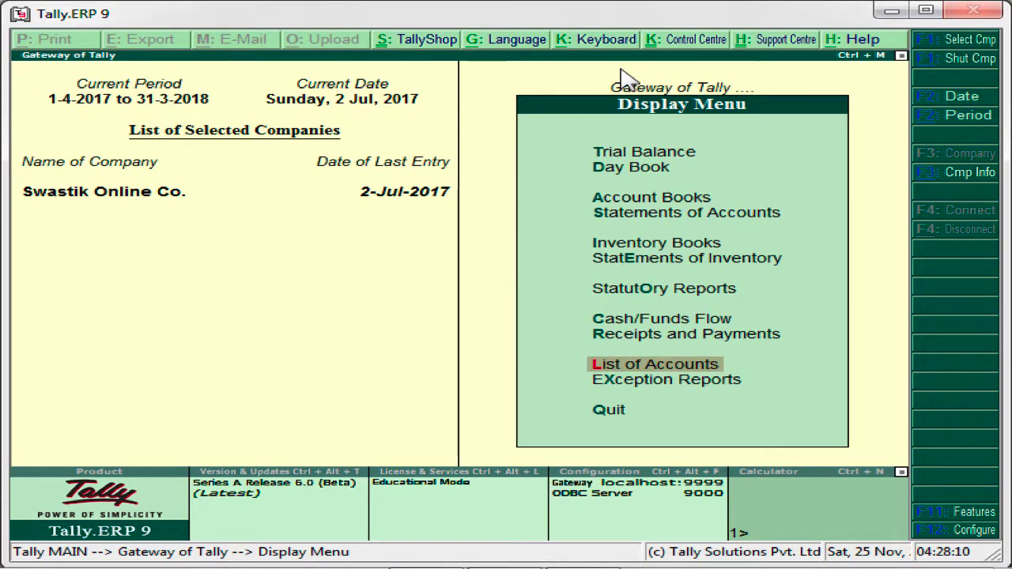
key(Return)
key(Down)
key(Return)
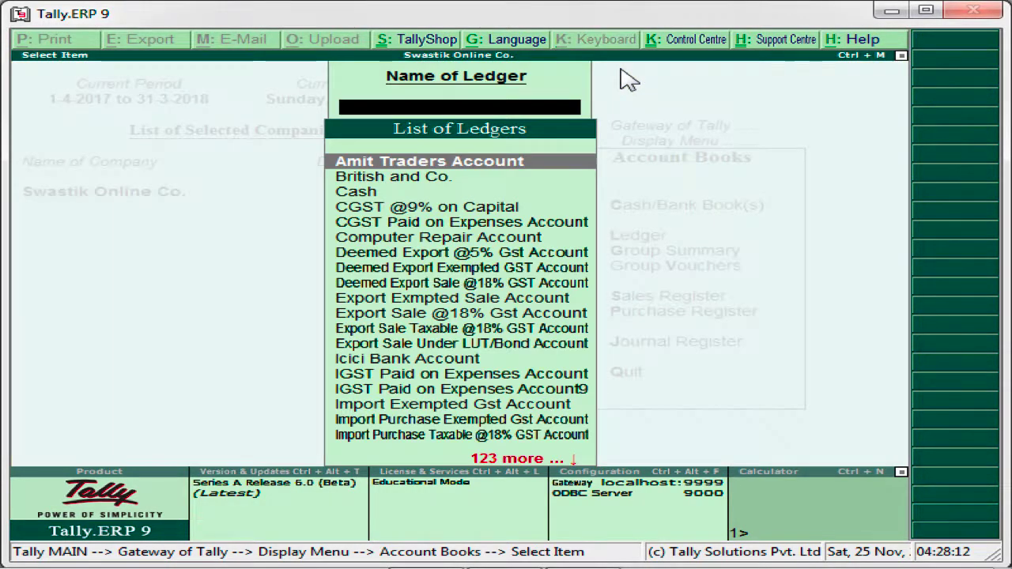
text(Ka)
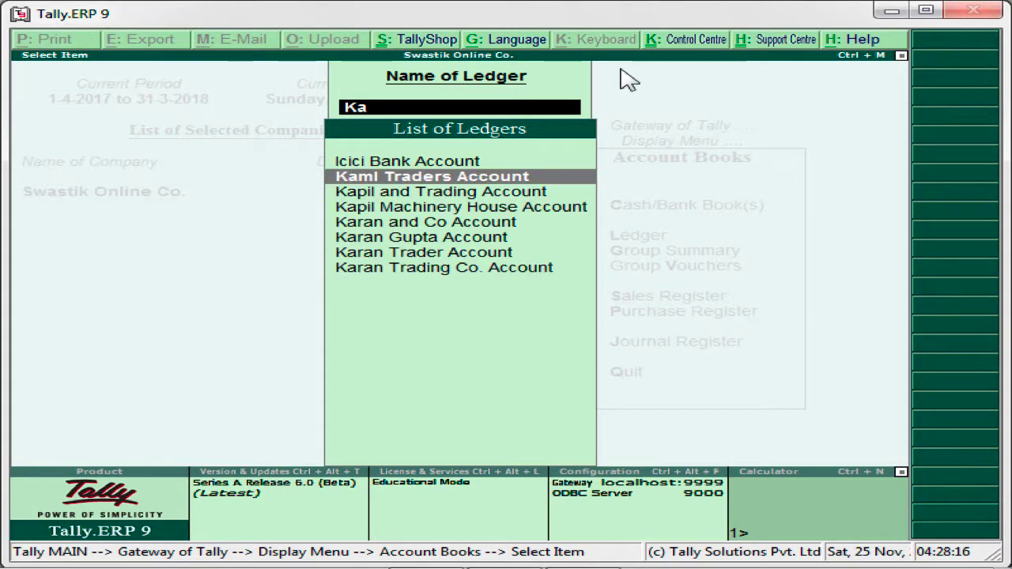
key(Down)
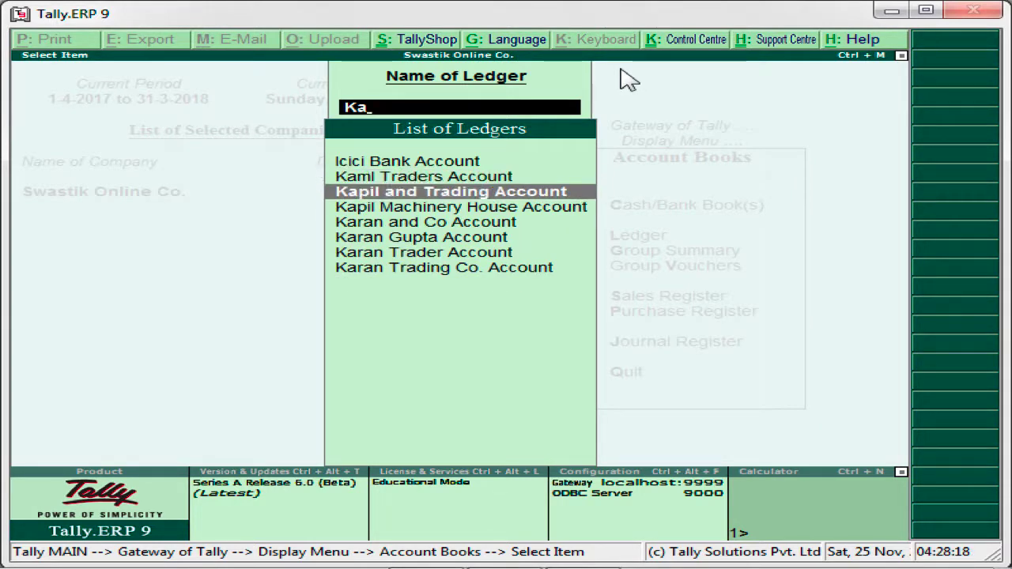
key(Return)
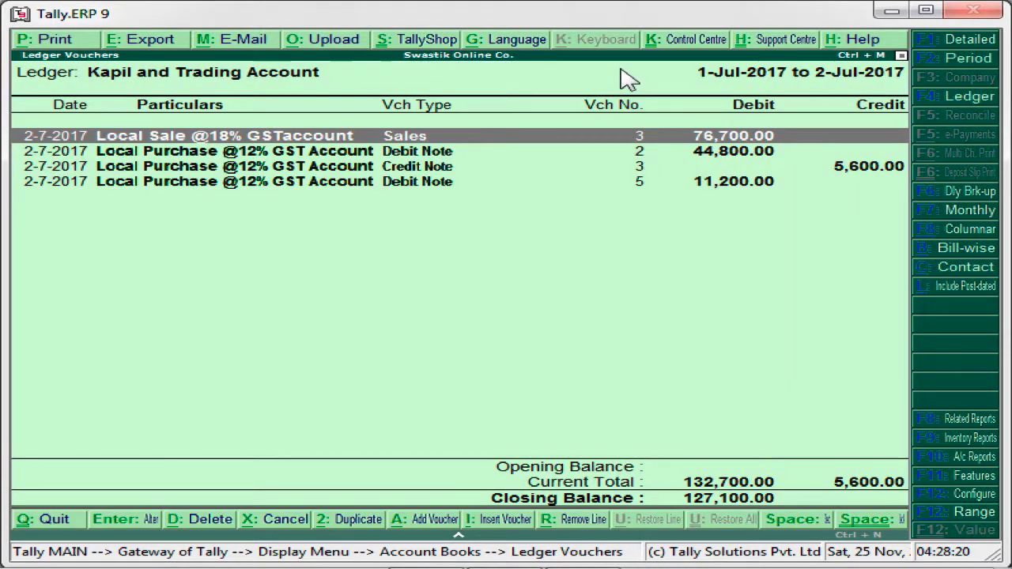
key(Escape)
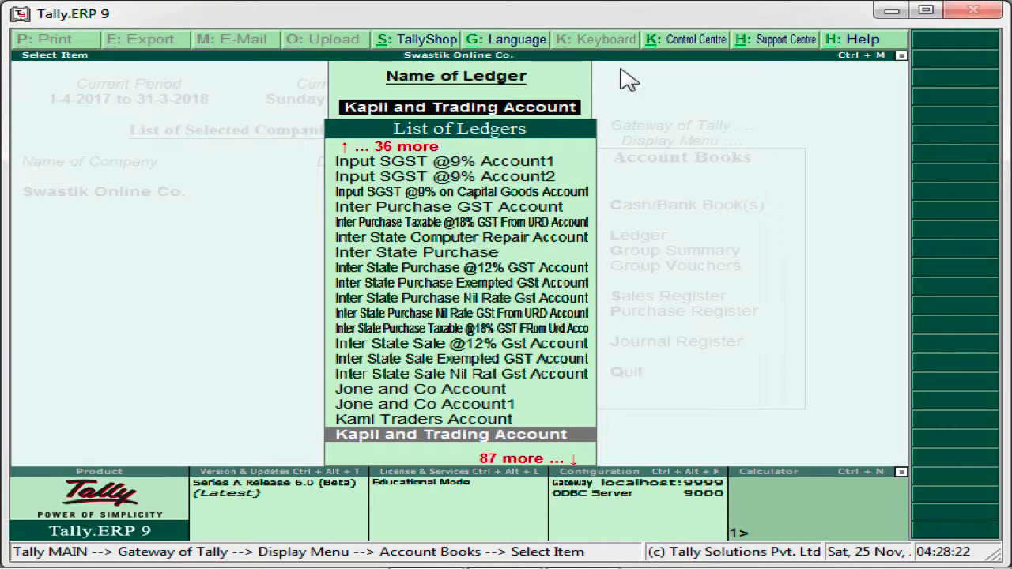
- Open the ledger vouchers of Kpail Traders Account to check purchase voucher No. 8
key(Down)
key(Down)
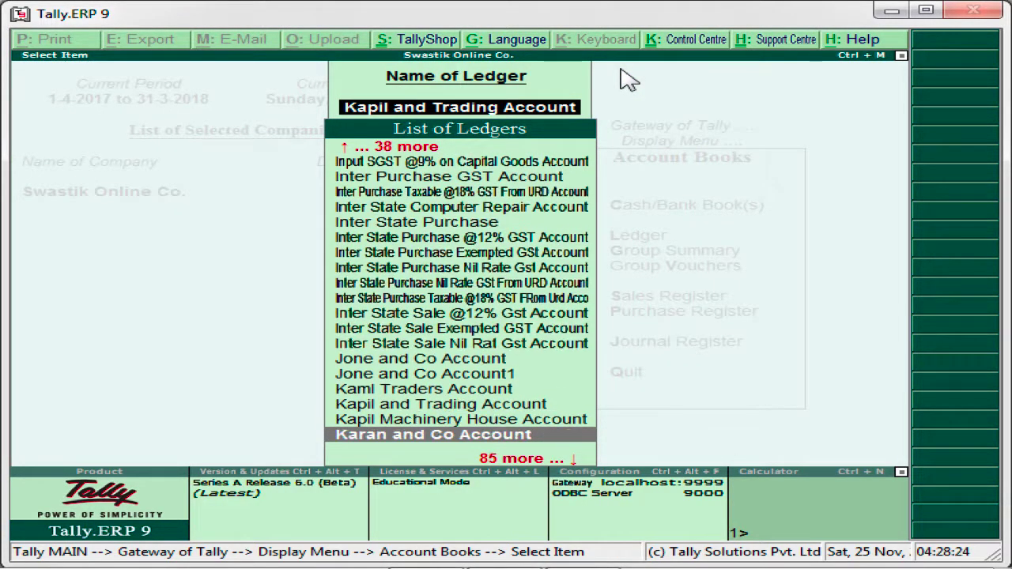
key(Down)
key(Down)
key(Down)
key(Down)
key(Down)
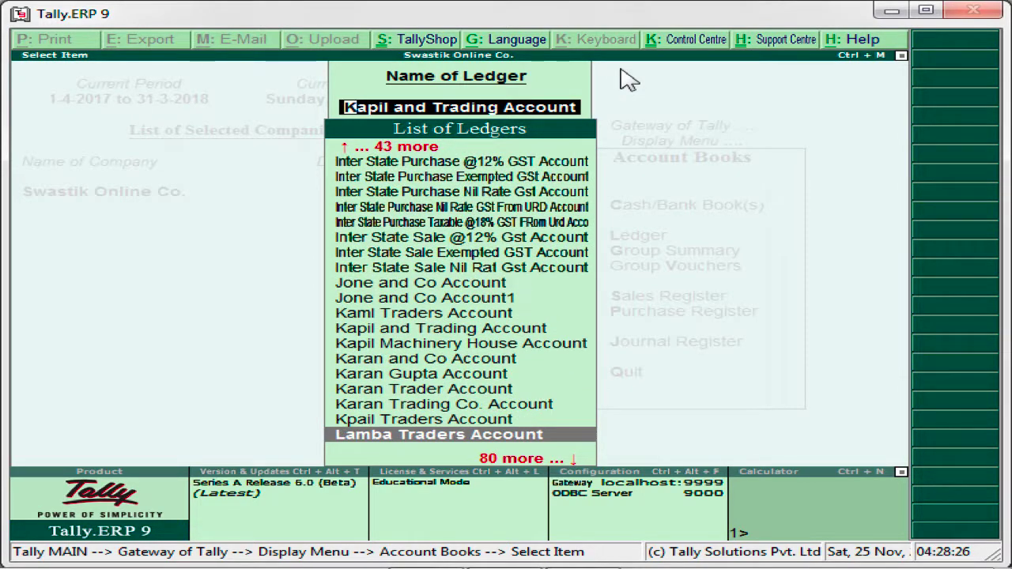
key(Up)
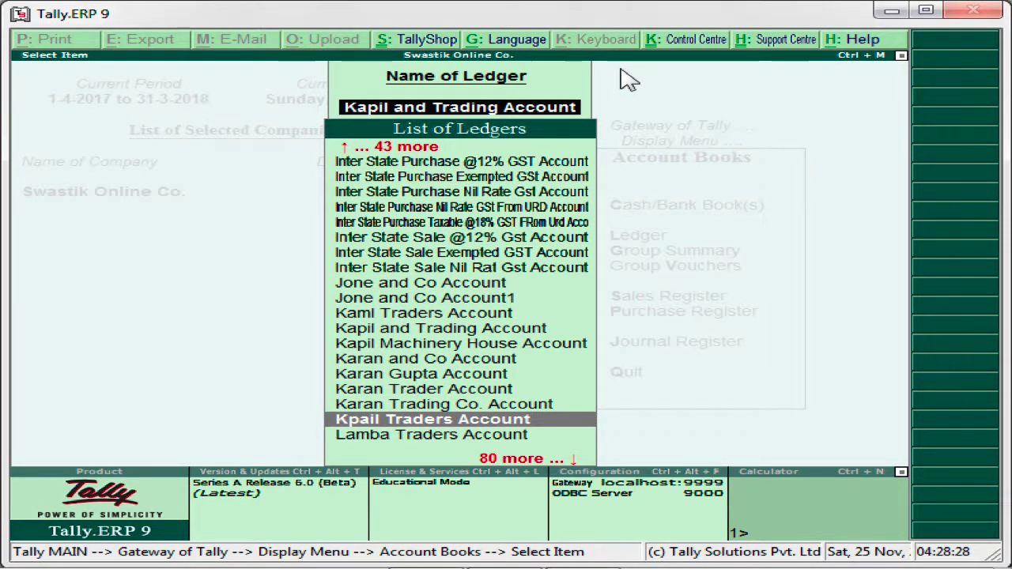
key(Return)
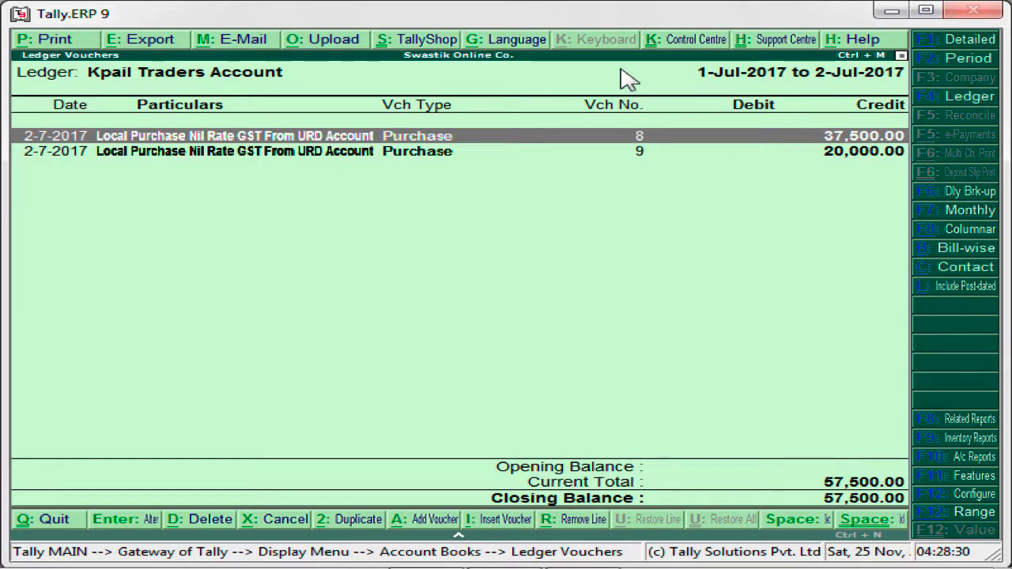